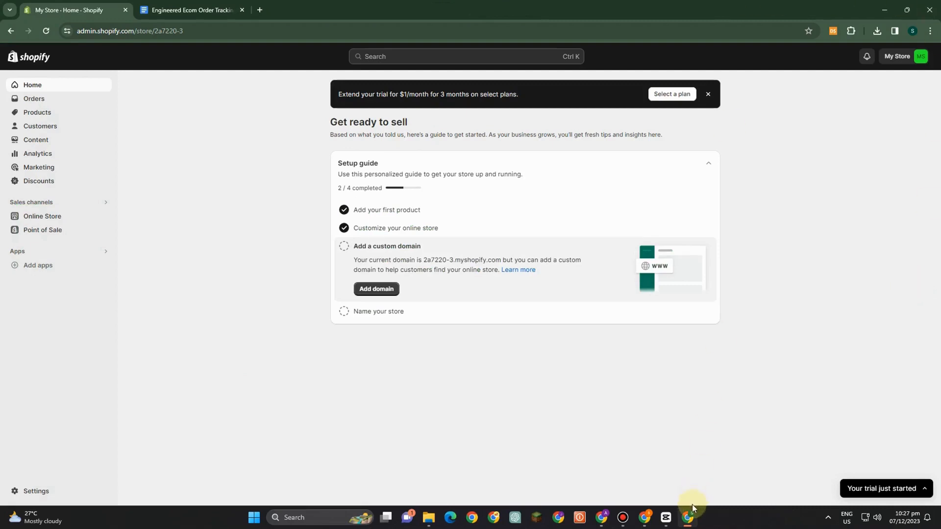
pyautogui.moveTo(691, 508)
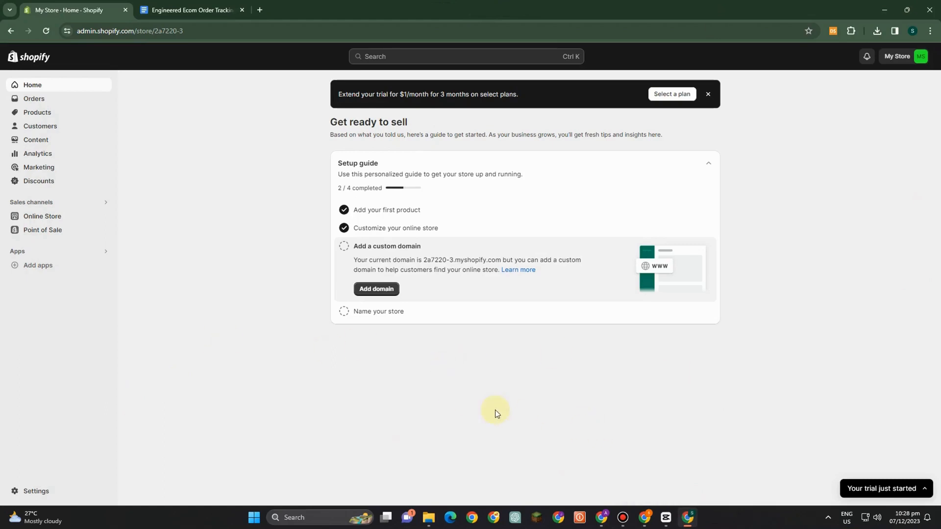
pyautogui.press('Tab')
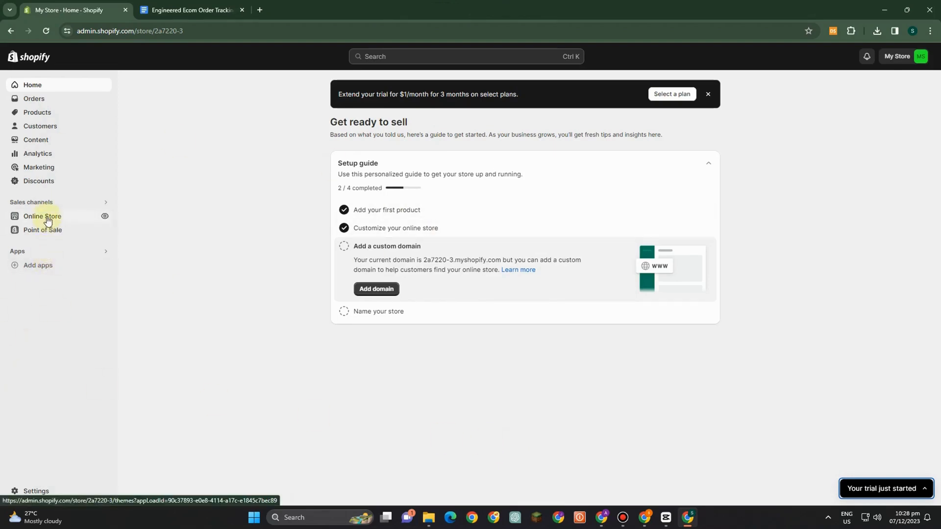
# Create a new online store page titled "Order Tracking", save it, and collapse the trial notice
pyautogui.click(47, 217)
pyautogui.click(48, 218)
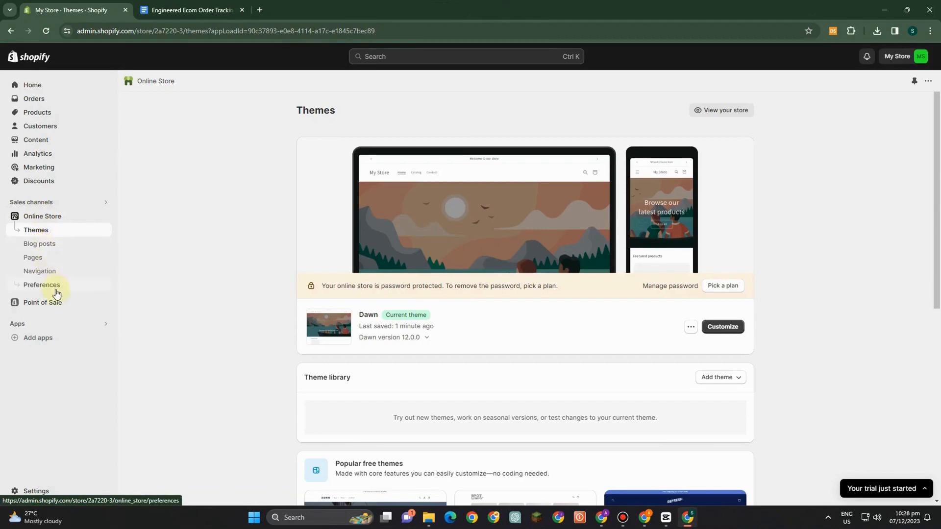
pyautogui.click(36, 260)
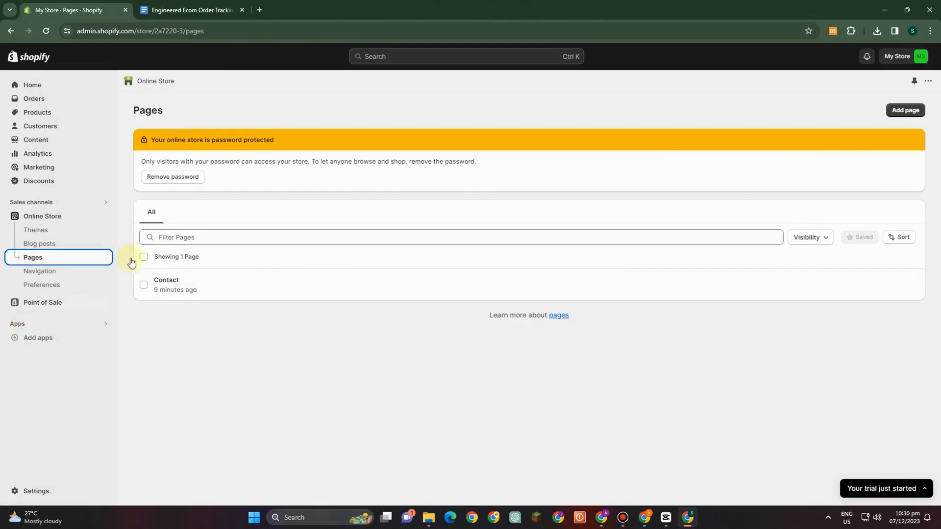
pyautogui.click(895, 112)
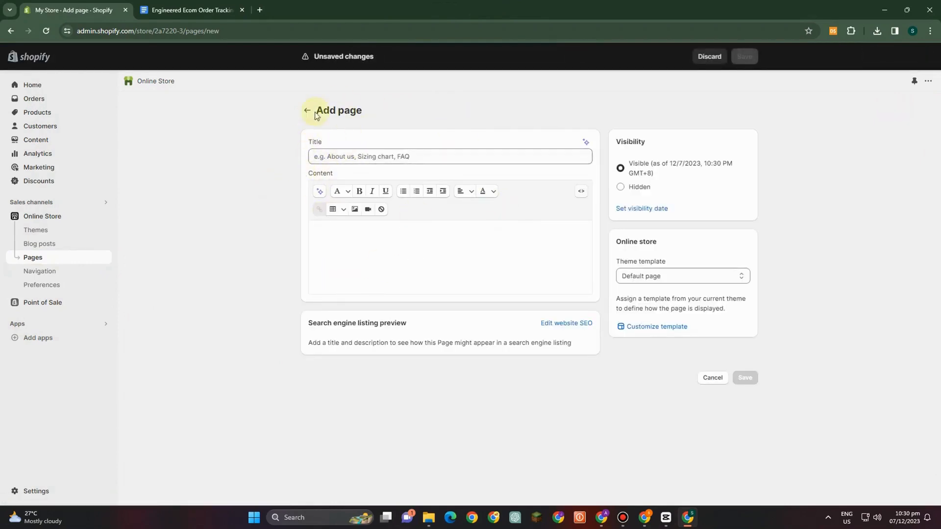
pyautogui.click(364, 153)
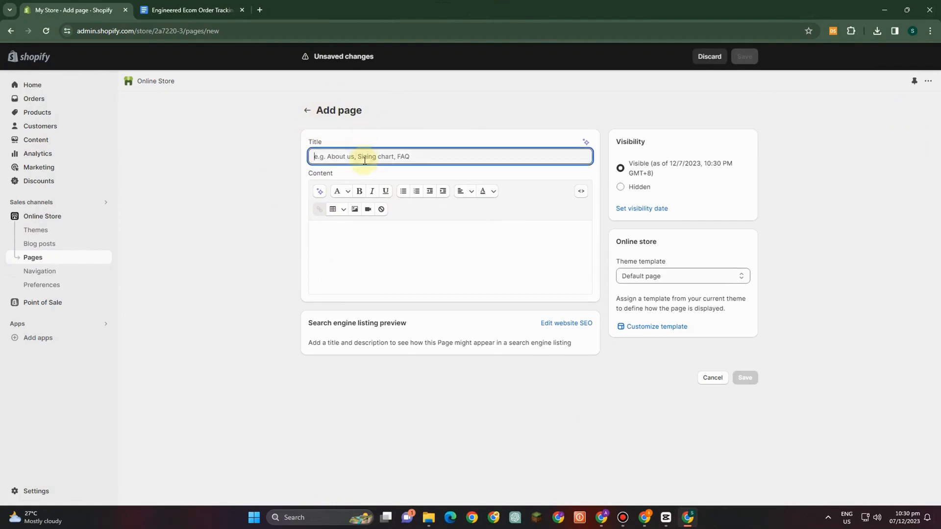
pyautogui.write('Order Tracking')
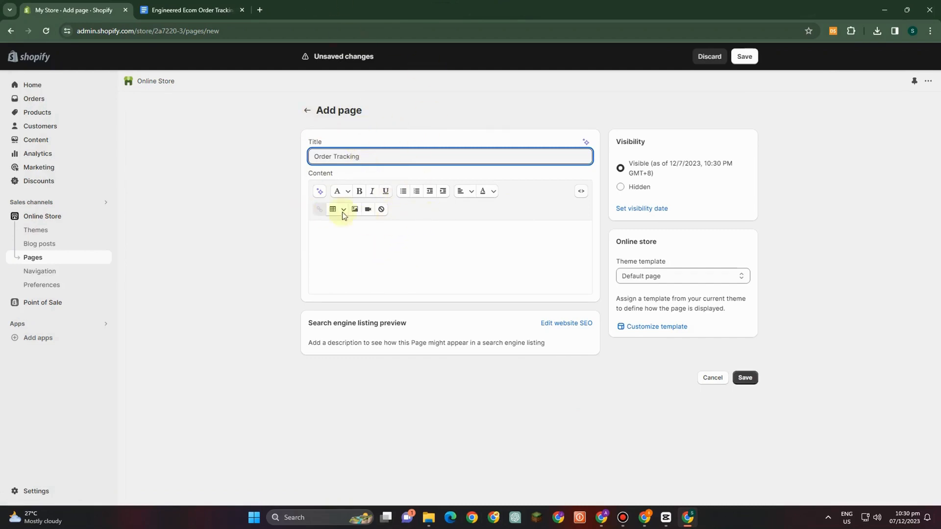
pyautogui.click(745, 57)
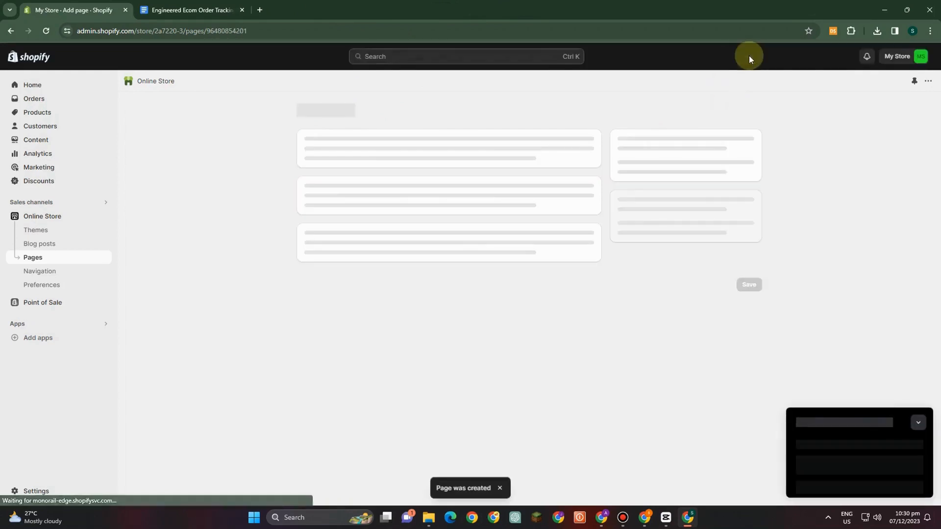
pyautogui.click(918, 422)
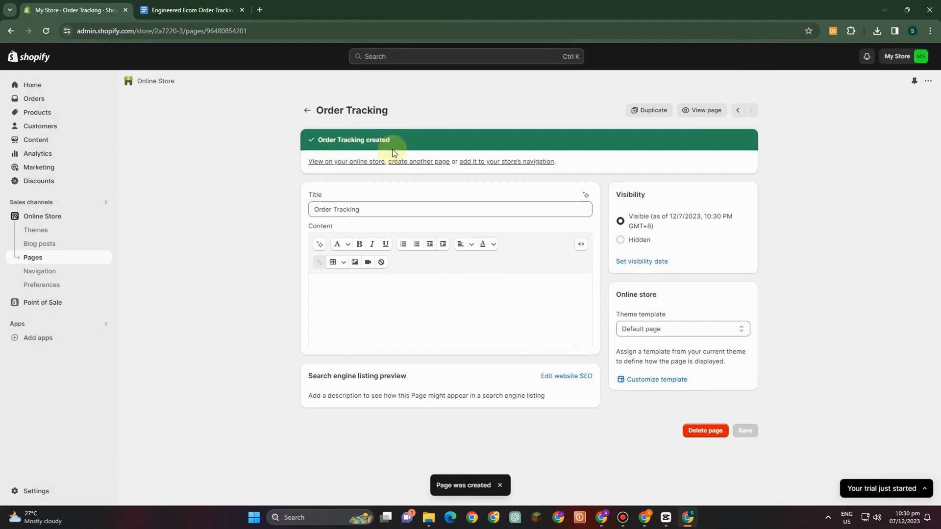
# Find the Tracking Page Script in the Google Docs file "Engineered Ecom Order Tracking Script + Email" and select the whole code block for copying
pyautogui.click(339, 299)
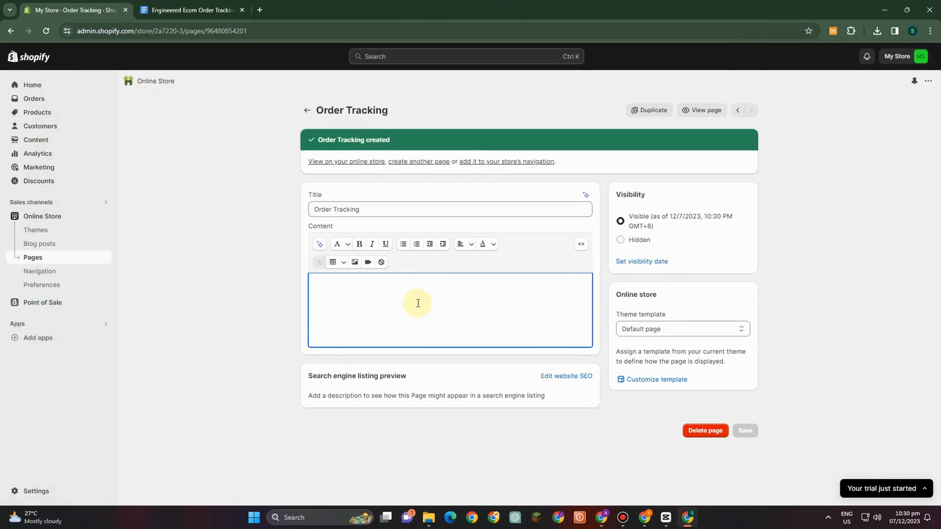
pyautogui.click(198, 9)
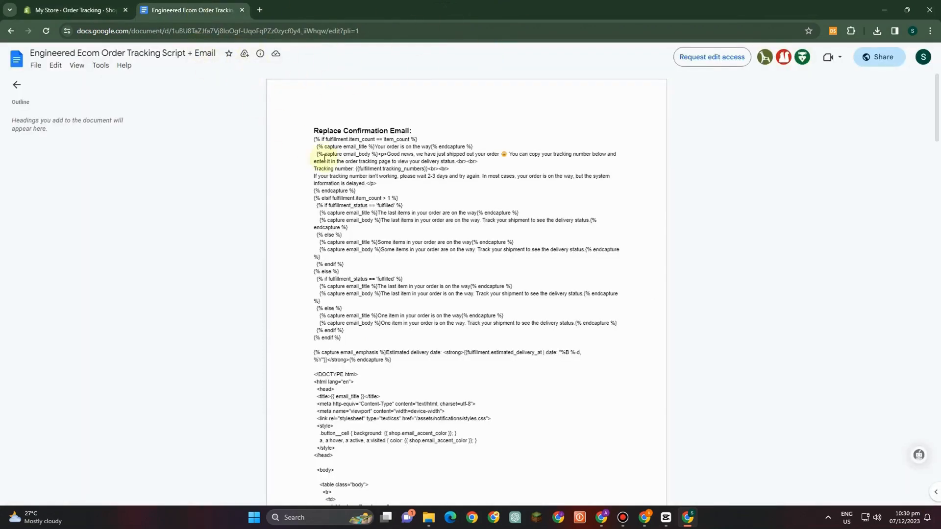
pyautogui.scroll(-3, 539, 203)
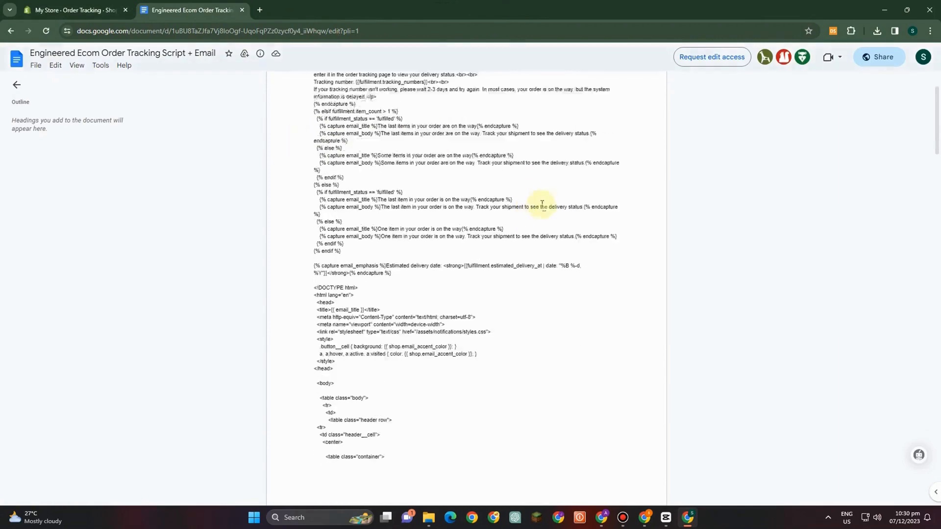
pyautogui.scroll(-3, 543, 205)
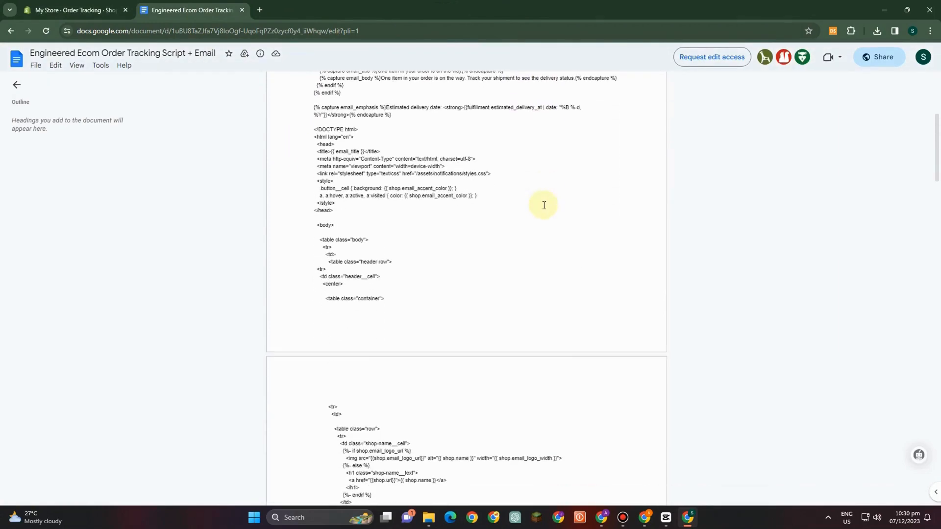
pyautogui.scroll(-12, 543, 205)
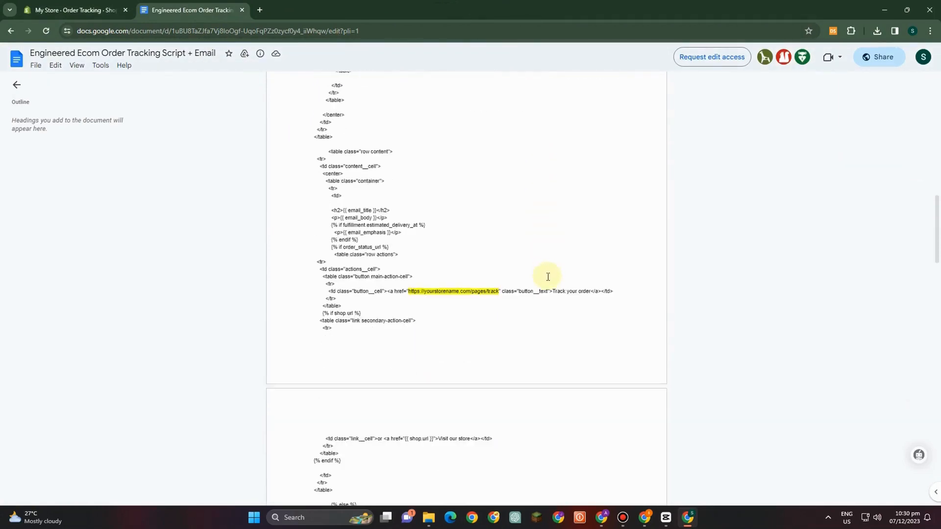
pyautogui.scroll(-20, 545, 323)
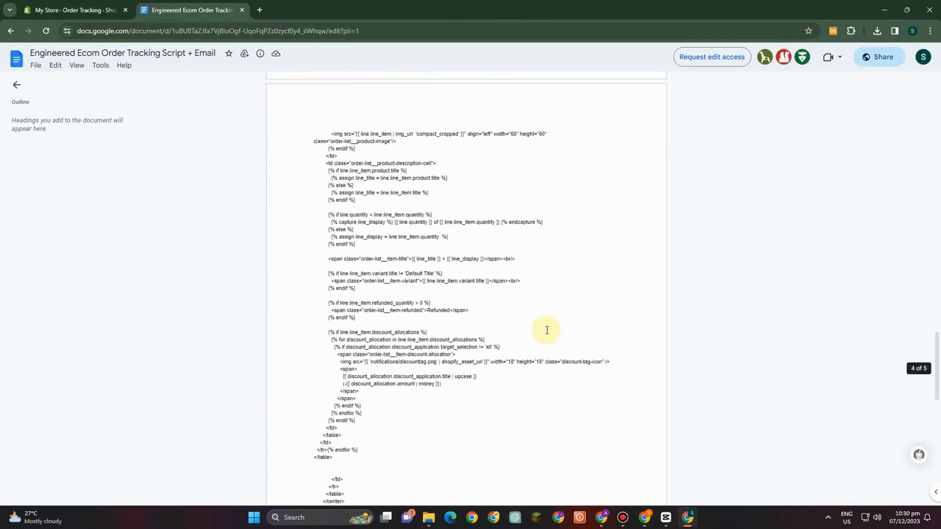
pyautogui.scroll(-15, 547, 330)
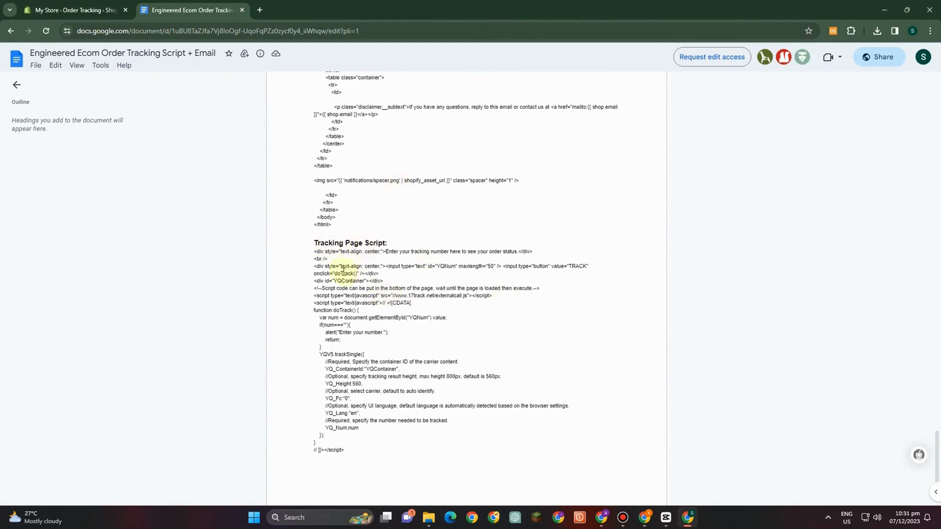
pyautogui.moveTo(313, 255); pyautogui.dragTo(488, 448)
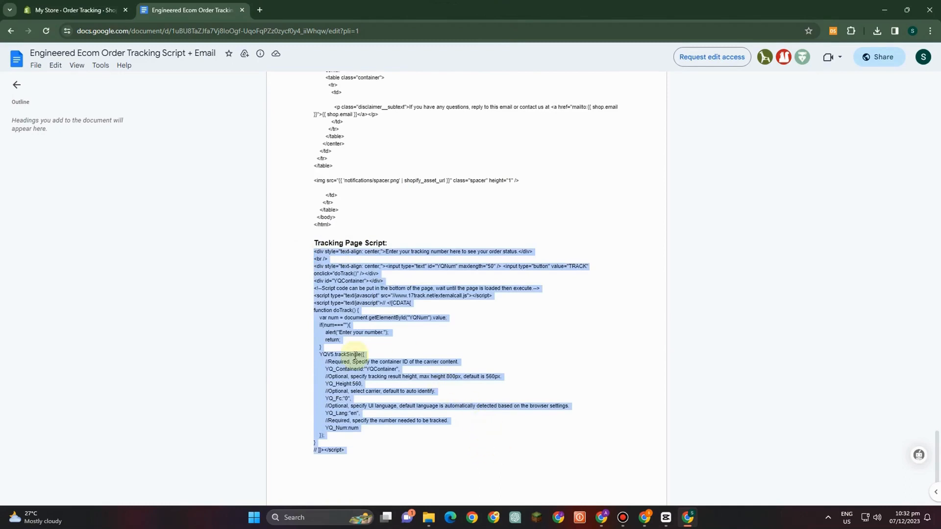
pyautogui.rightClick(347, 281)
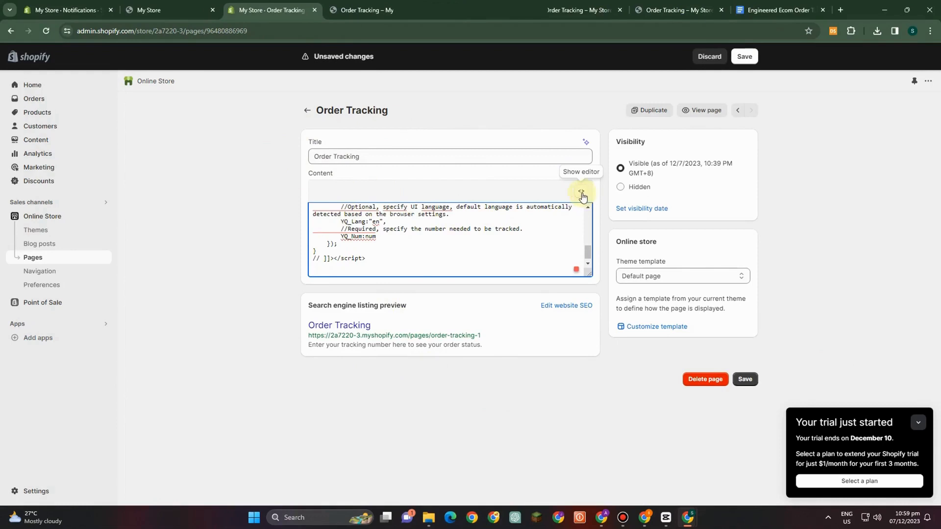
# Return to the script document and copy the complete code under "Tracking Page Script:" once more
pyautogui.click(777, 10)
pyautogui.click(321, 229)
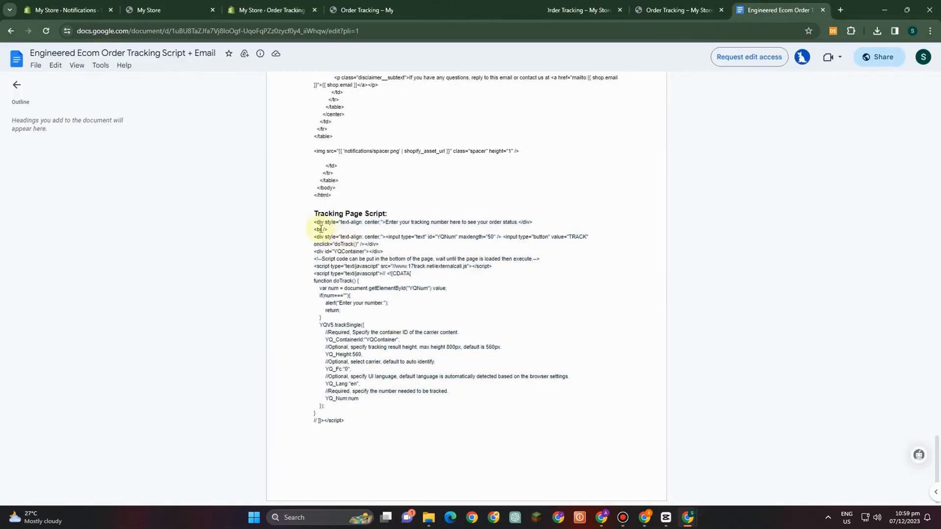
pyautogui.moveTo(312, 224); pyautogui.dragTo(367, 422)
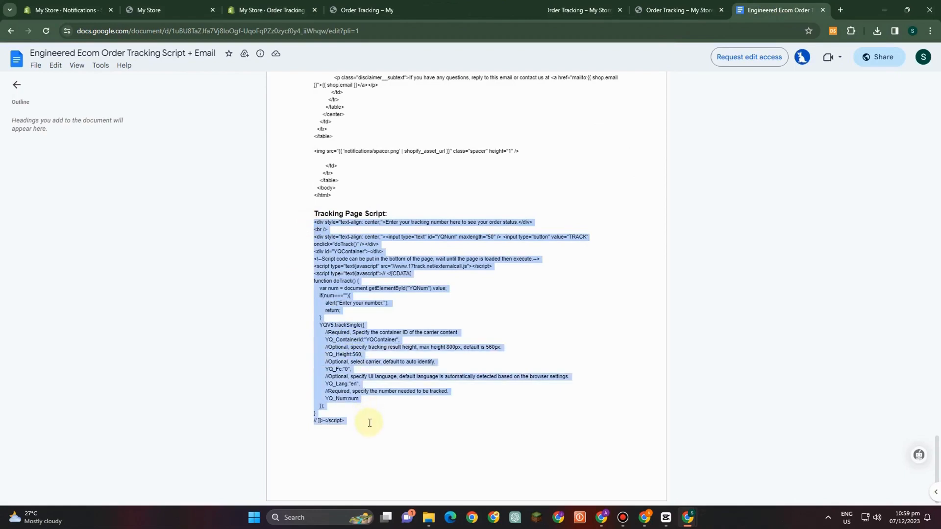
pyautogui.rightClick(338, 251)
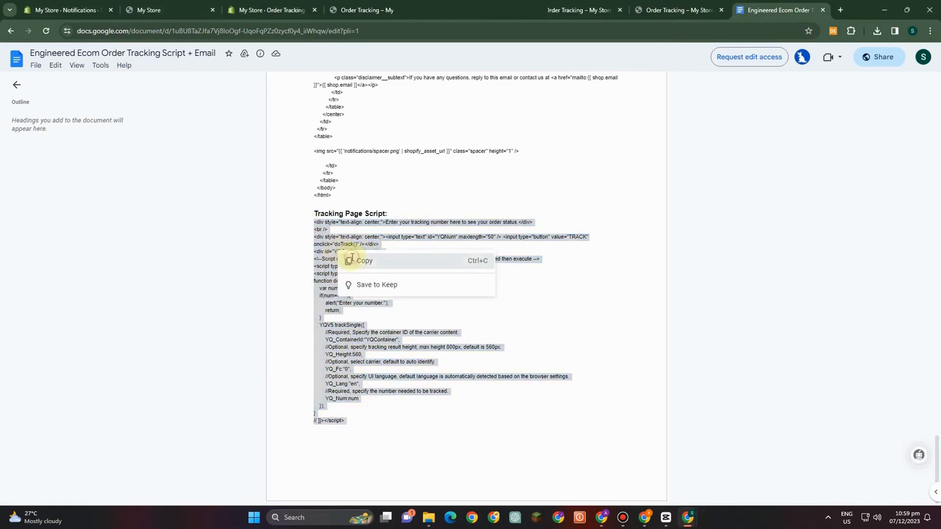
pyautogui.click(349, 258)
# Save the Shopify Order Tracking page with the tracking script in its HTML content, and view the page on the storefront
pyautogui.click(630, 5)
pyautogui.click(568, 10)
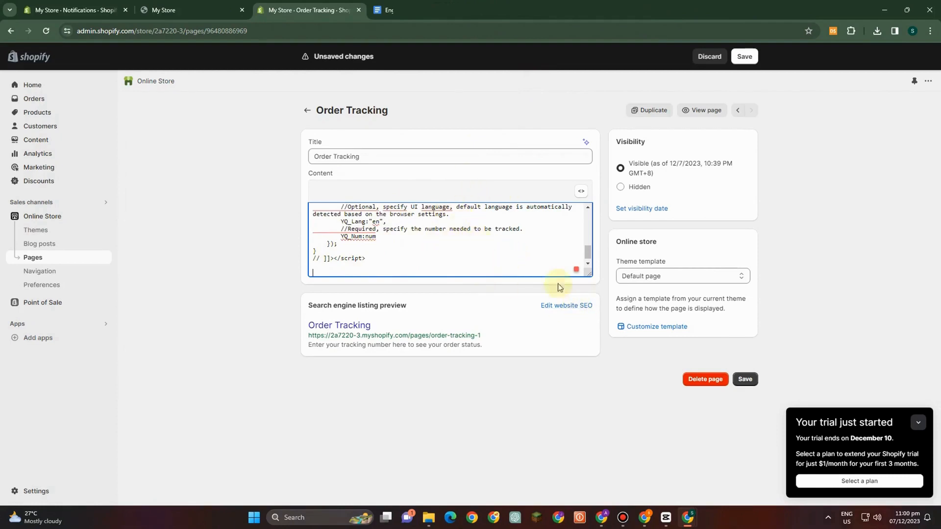
pyautogui.click(744, 57)
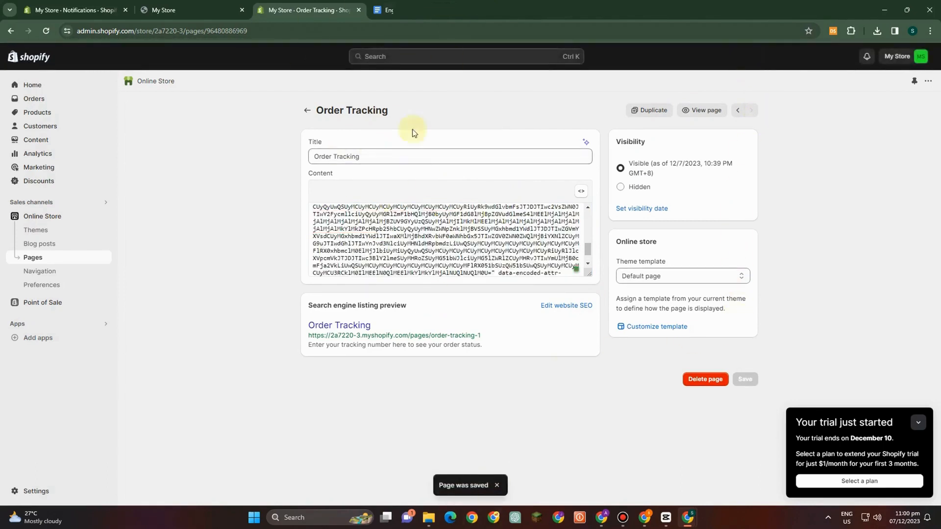
pyautogui.click(702, 114)
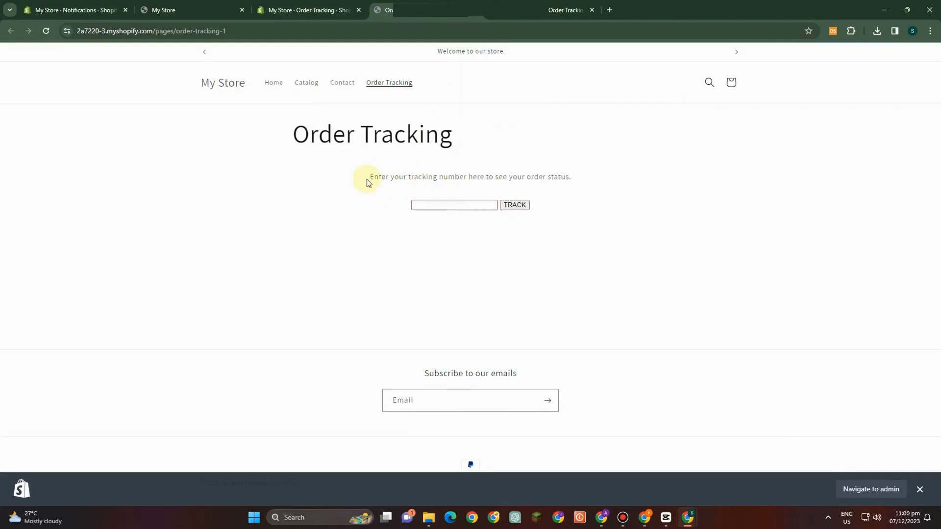
pyautogui.moveTo(367, 180); pyautogui.dragTo(583, 179)
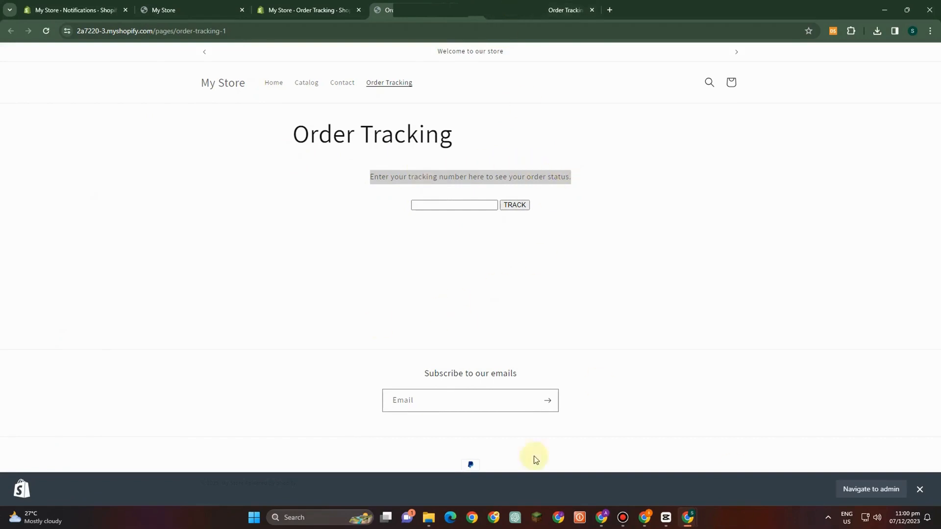
# Copy the live Order Tracking page's address and load it in a new browser window
pyautogui.click(252, 30)
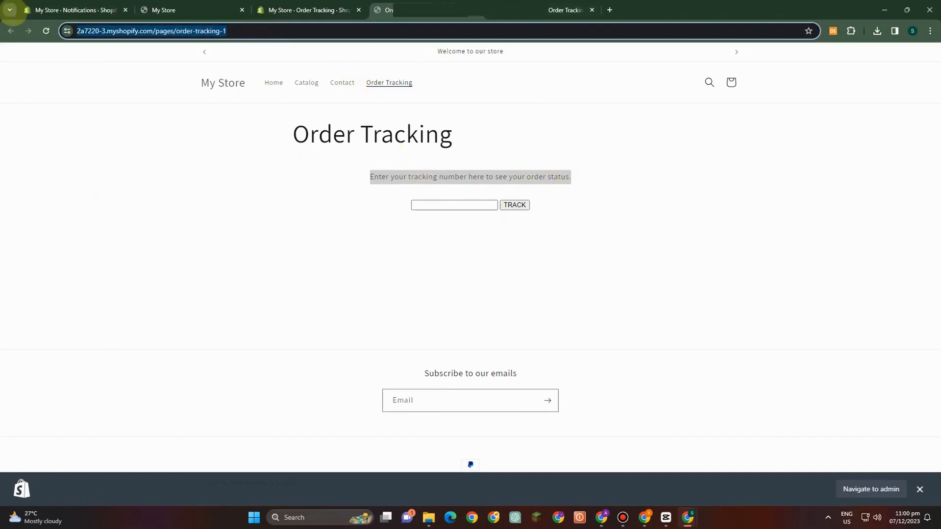
pyautogui.click(929, 31)
pyautogui.click(853, 64)
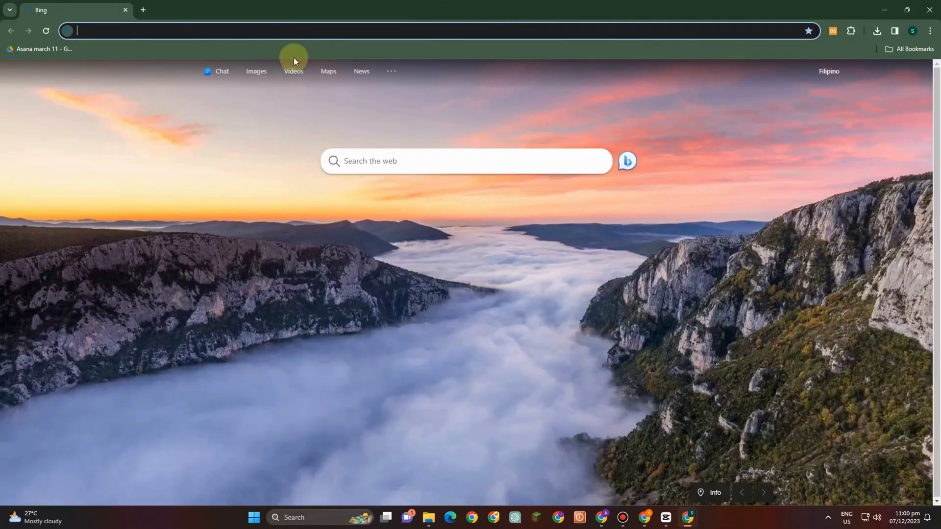
pyautogui.hotkey('ctrl', 'v')
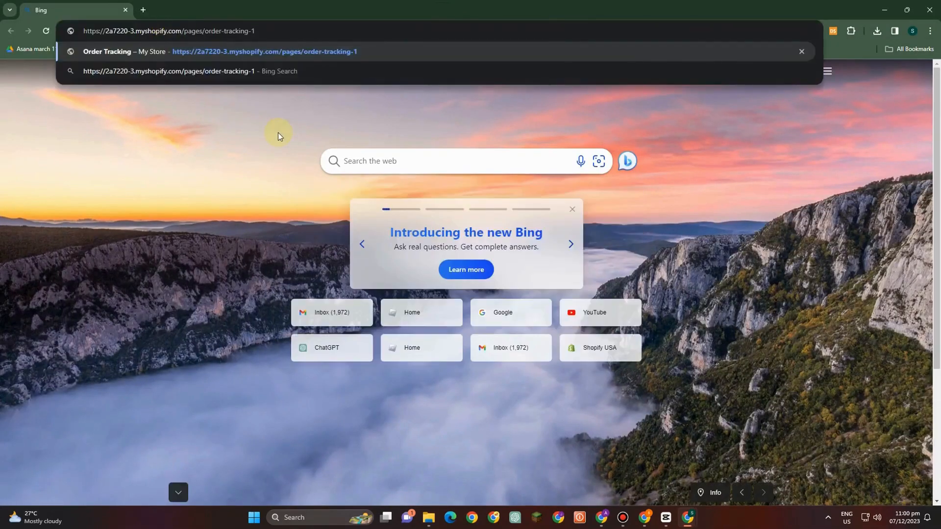
pyautogui.press('Return')
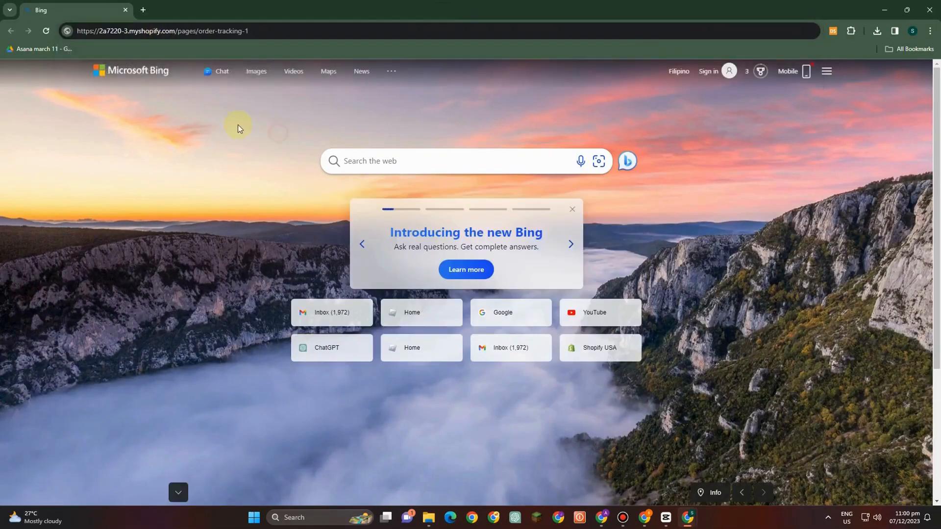
pyautogui.click(269, 29)
pyautogui.press('Return')
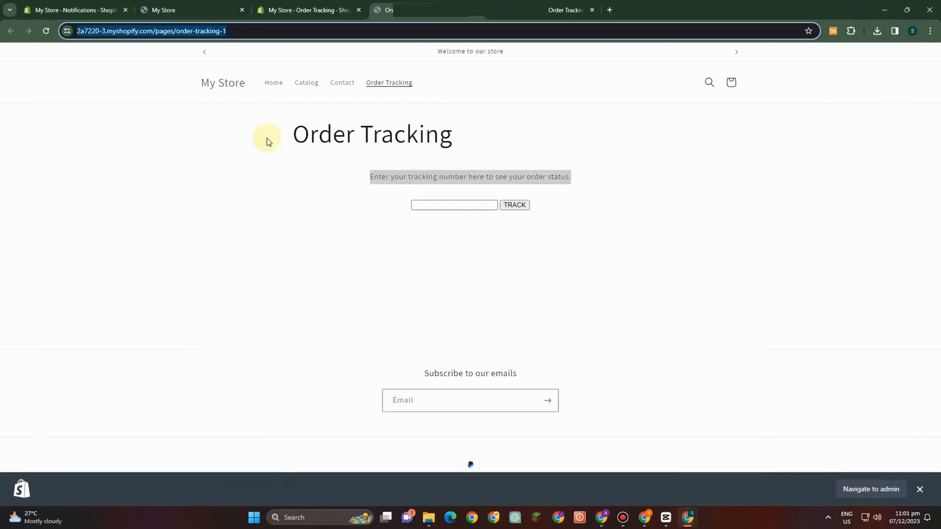
# Return to the Shopify admin, leave the notification settings, and open the Main menu in the online store's navigation
pyautogui.click(78, 6)
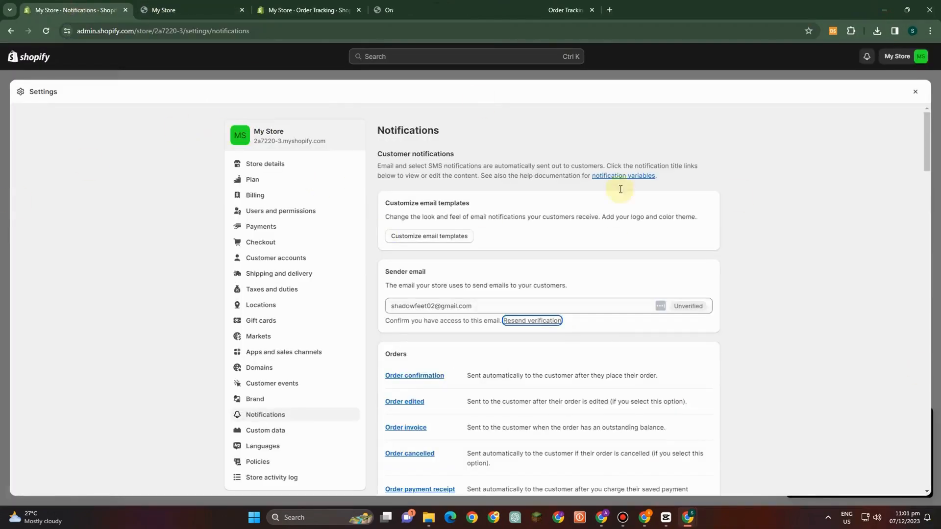
pyautogui.click(918, 93)
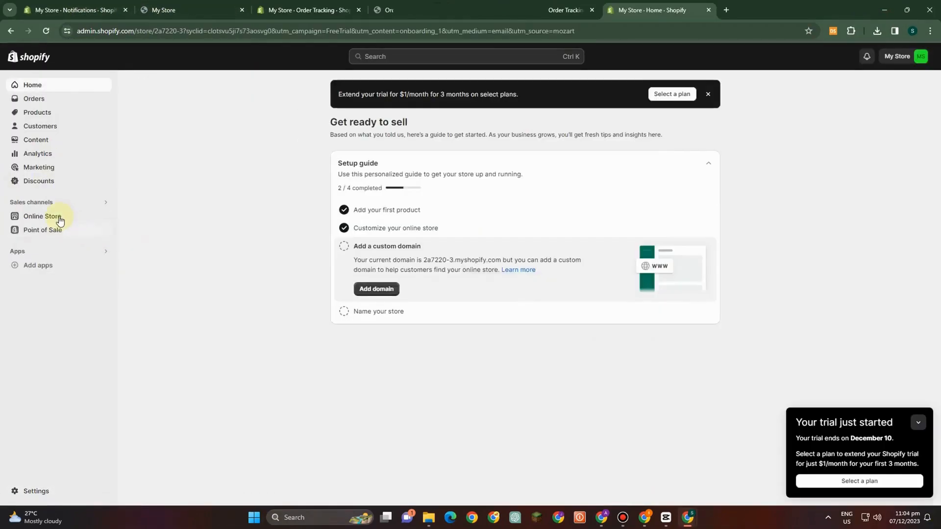
pyautogui.click(59, 220)
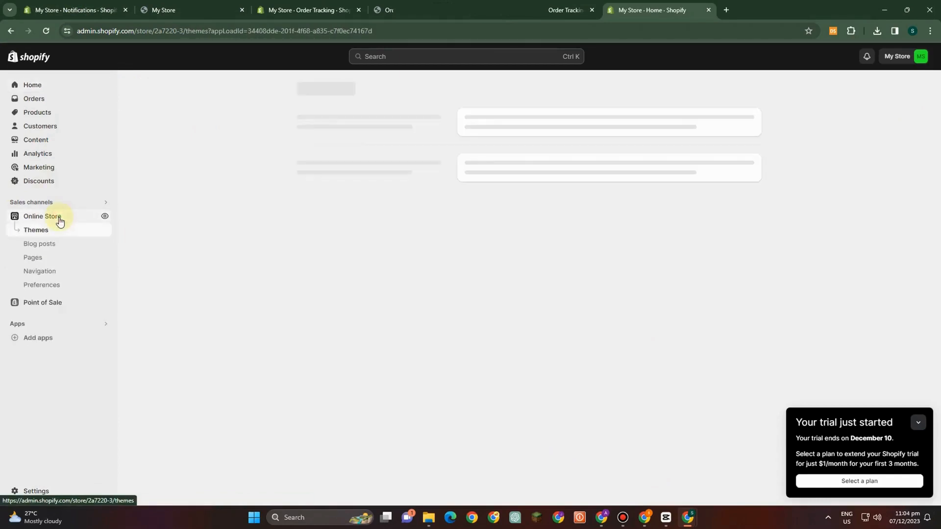
pyautogui.click(54, 275)
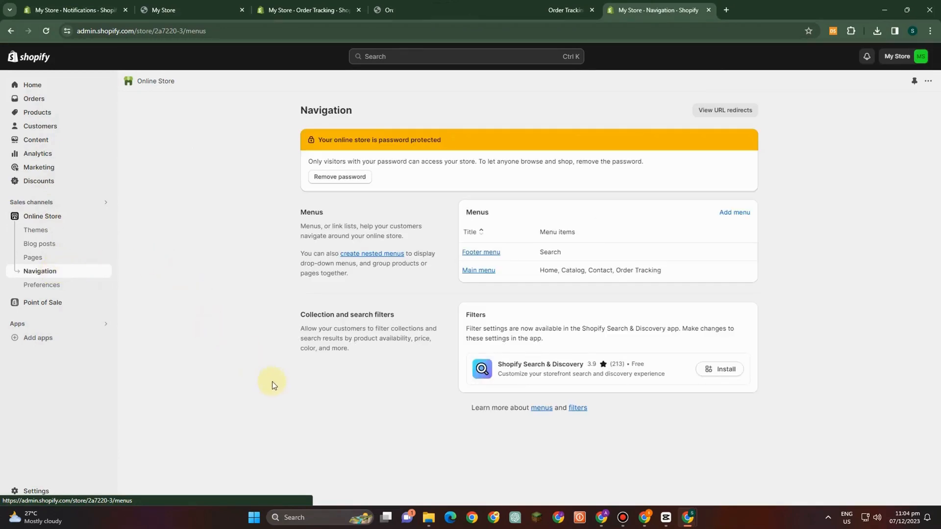
pyautogui.click(483, 272)
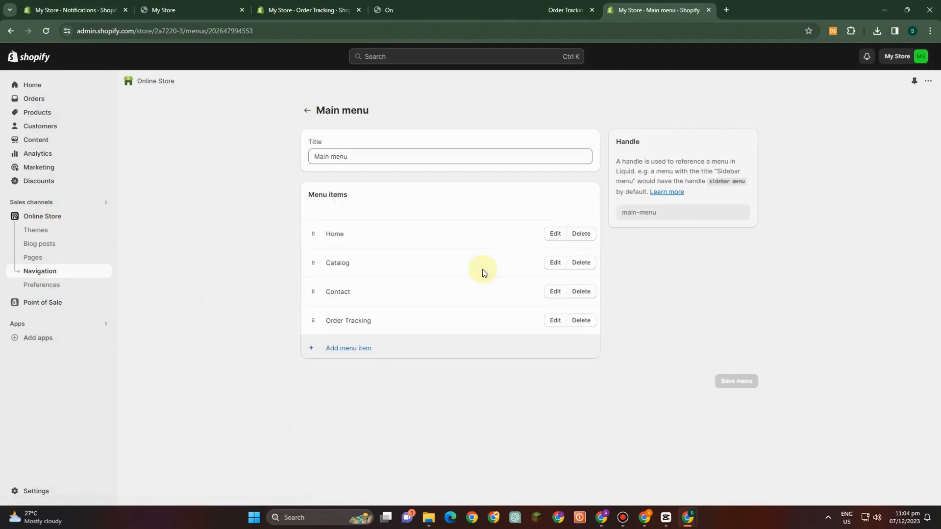
# Add an Order Tracking item linked to the Order Tracking page to the Main menu, and save the menu
pyautogui.click(348, 349)
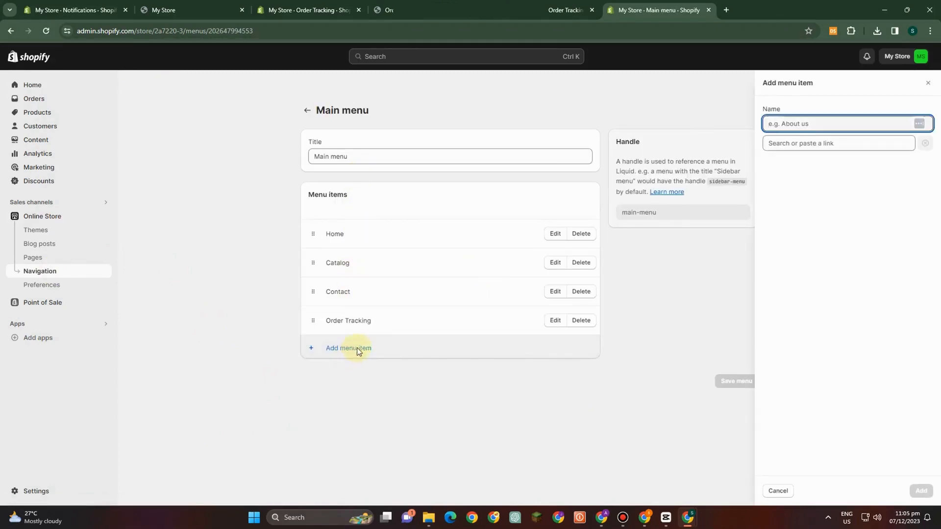
pyautogui.click(847, 142)
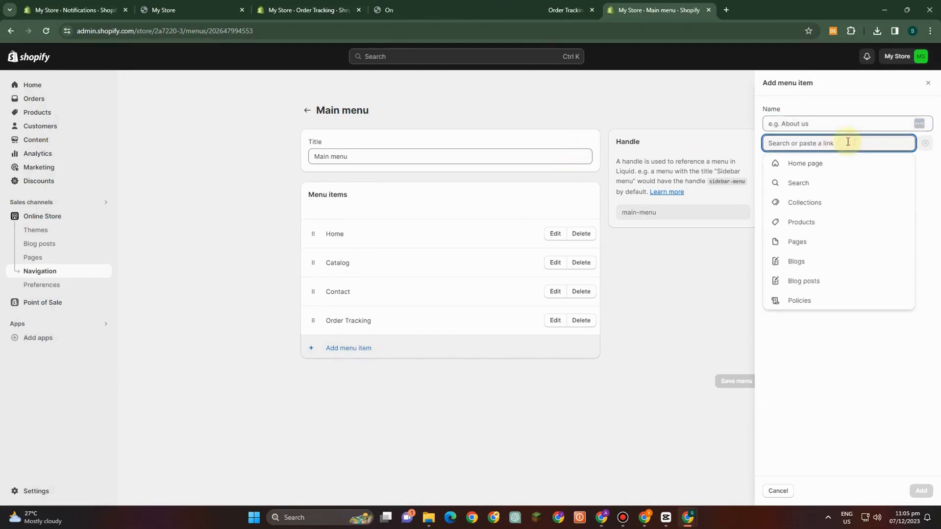
pyautogui.click(824, 243)
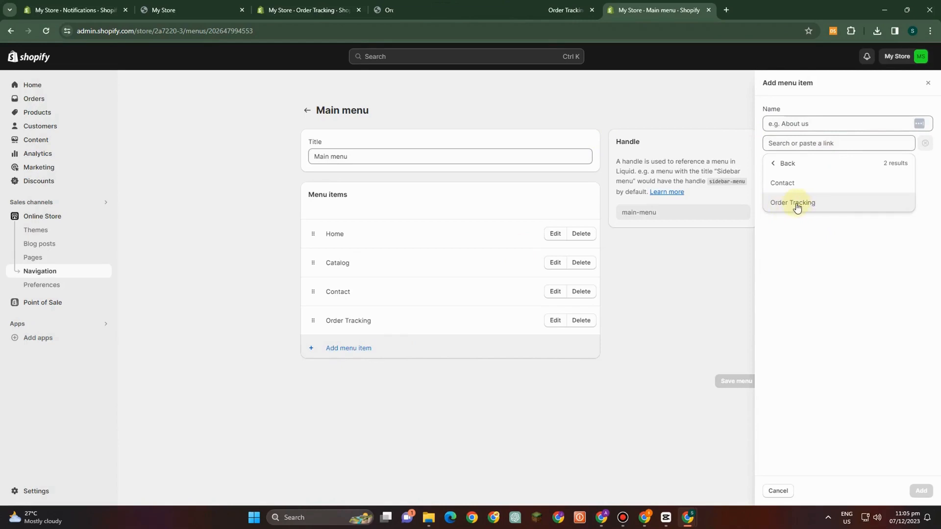
pyautogui.click(796, 203)
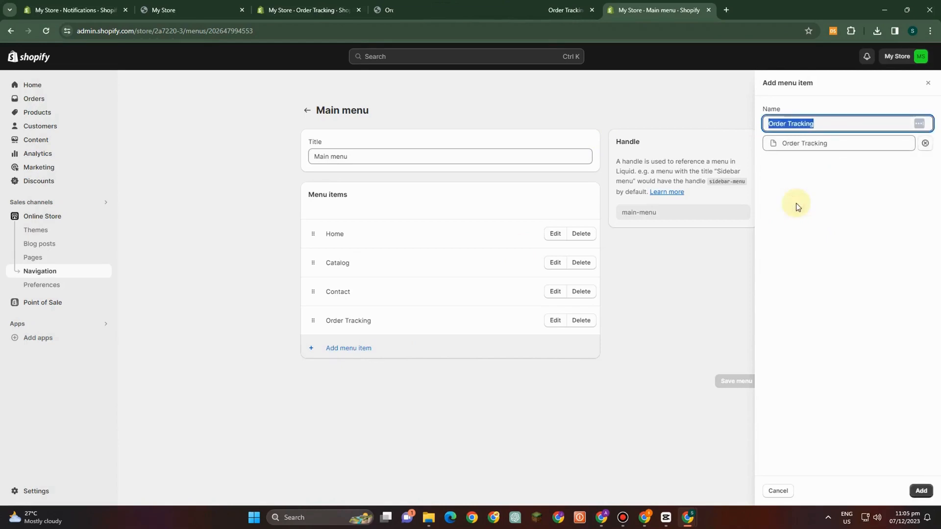
pyautogui.click(921, 491)
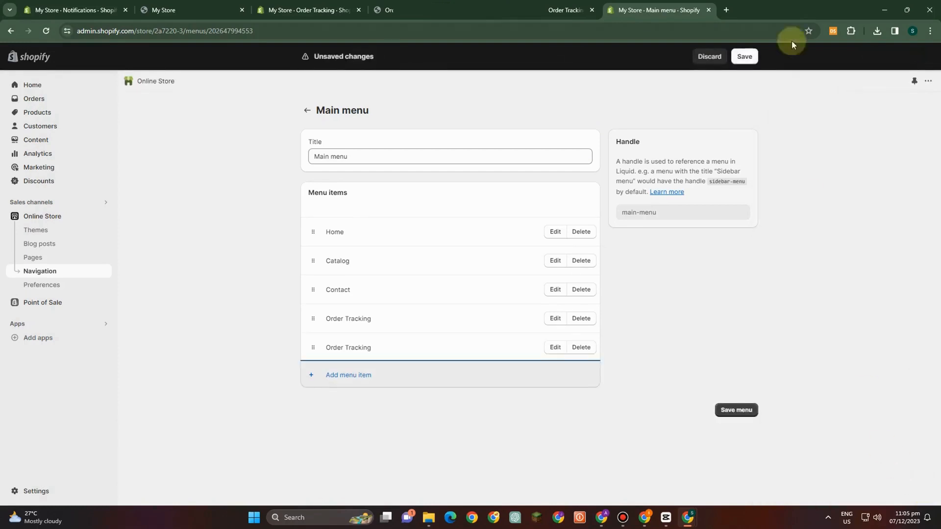
pyautogui.click(749, 57)
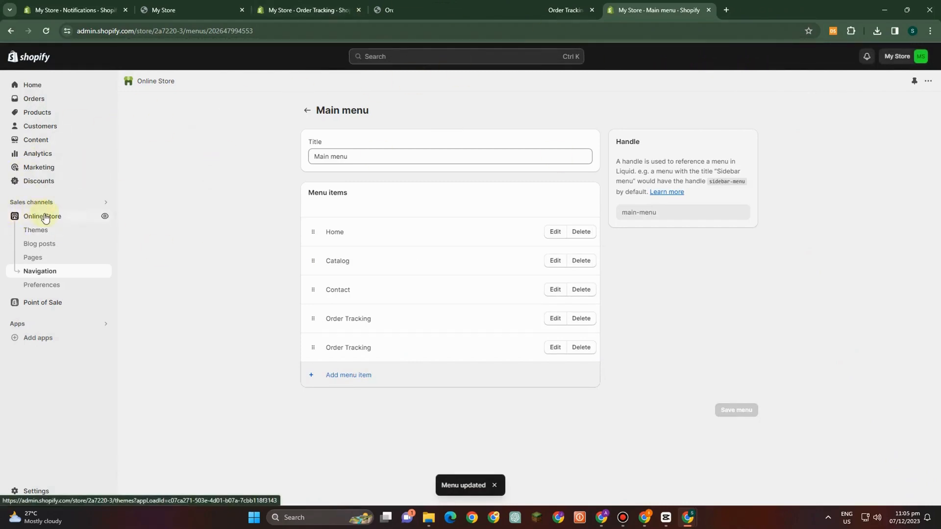
# View the online store and open the Order Tracking page from the storefront's header navigation
pyautogui.click(106, 218)
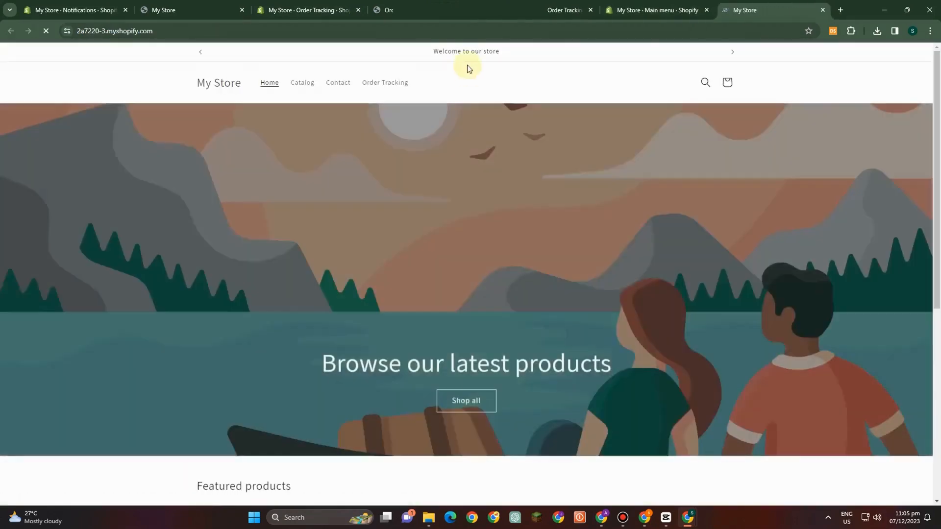
pyautogui.click(391, 87)
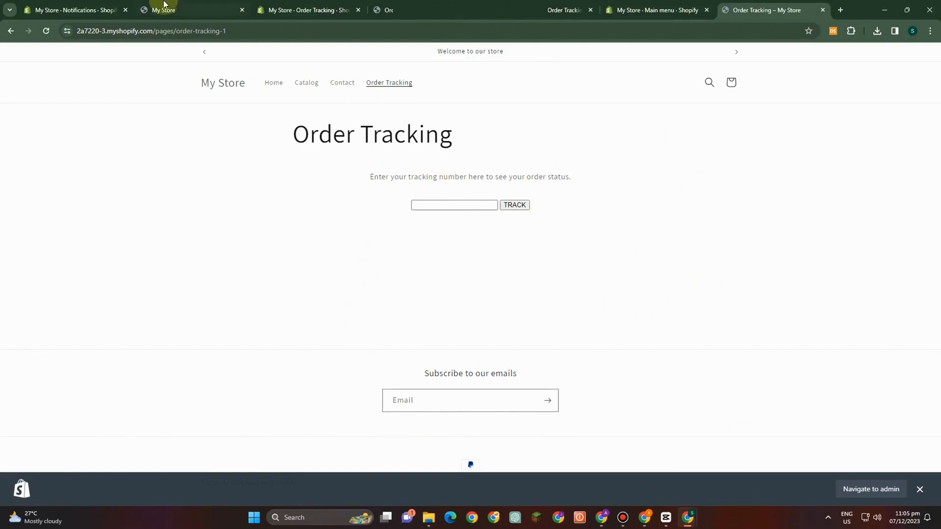
# Return to the Shopify admin, reopen the store's notification settings, and open the Shipping confirmation template under Shipping
pyautogui.click(89, 8)
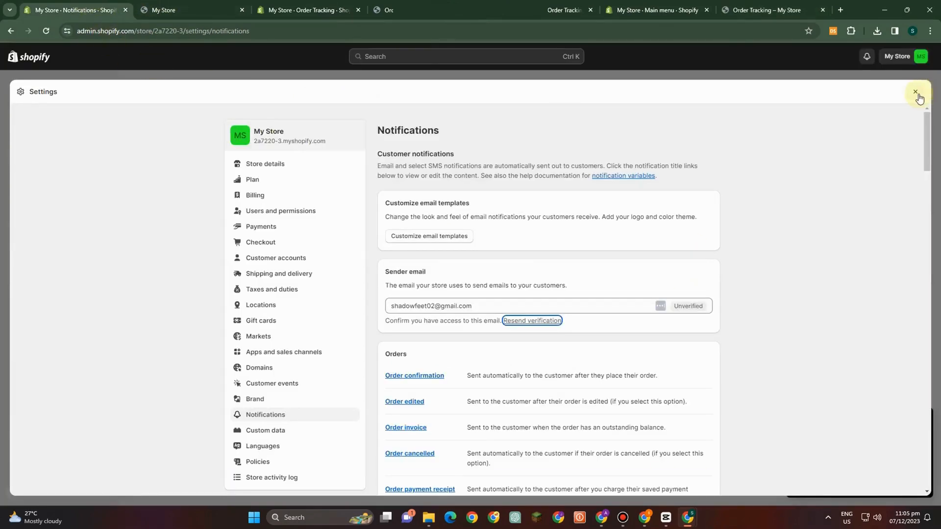
pyautogui.click(915, 91)
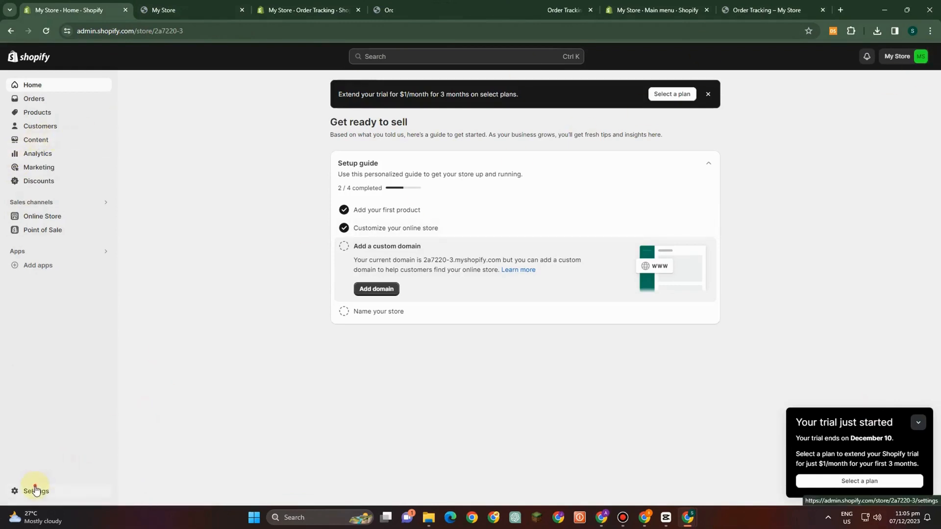
pyautogui.click(35, 488)
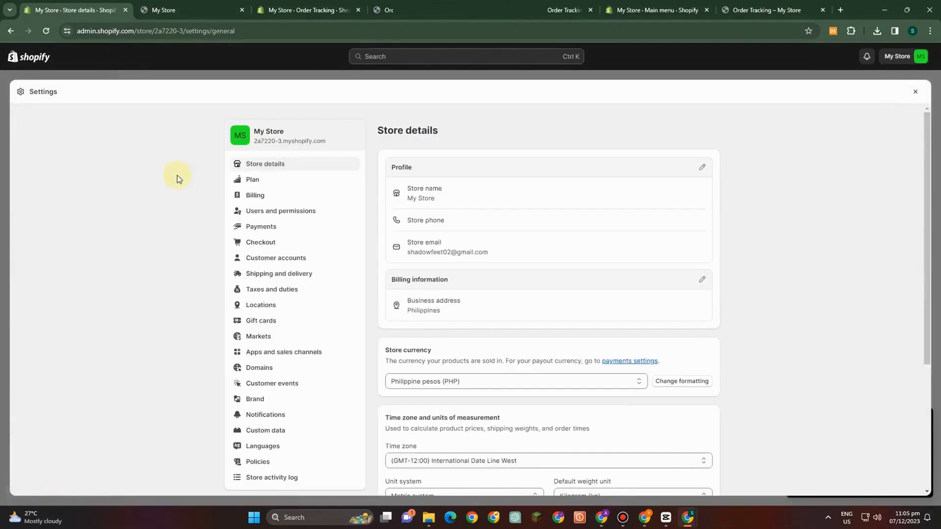
pyautogui.click(260, 422)
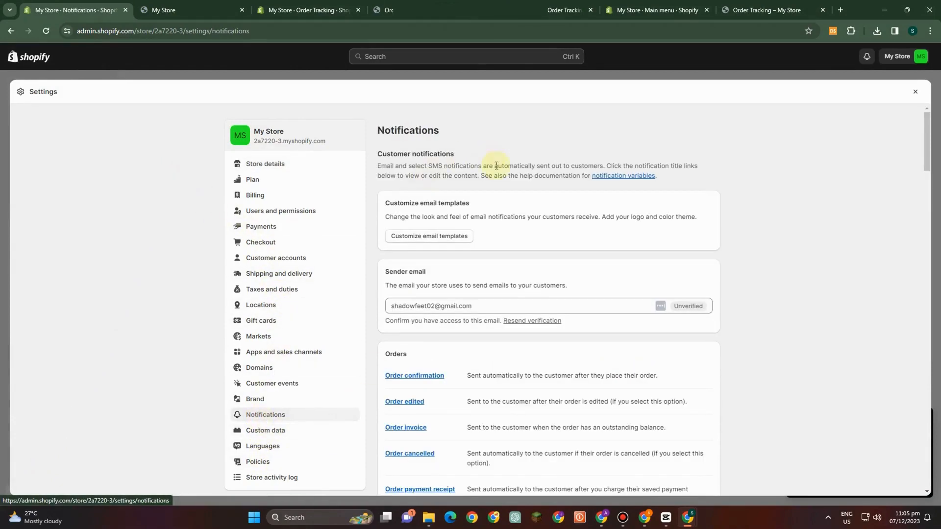
pyautogui.scroll(-1, 516, 283)
pyautogui.scroll(-9, 516, 284)
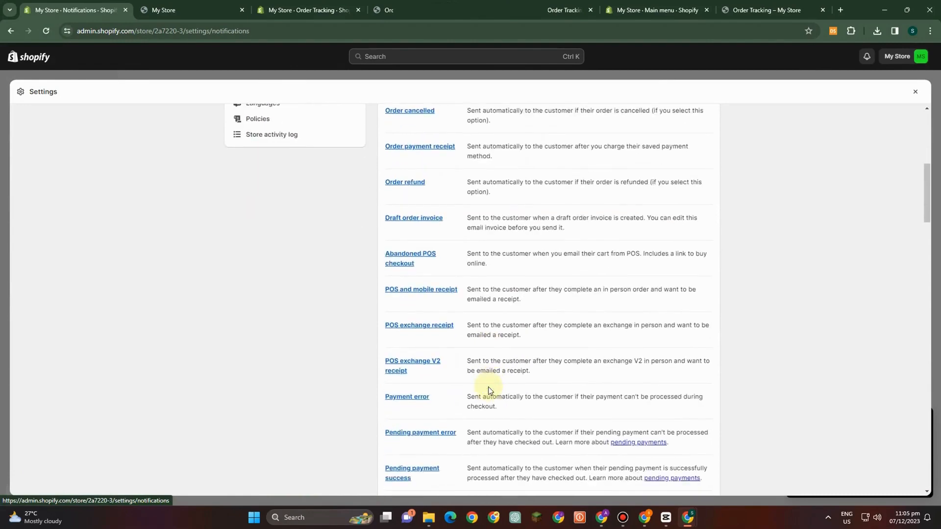
pyautogui.scroll(-2, 488, 390)
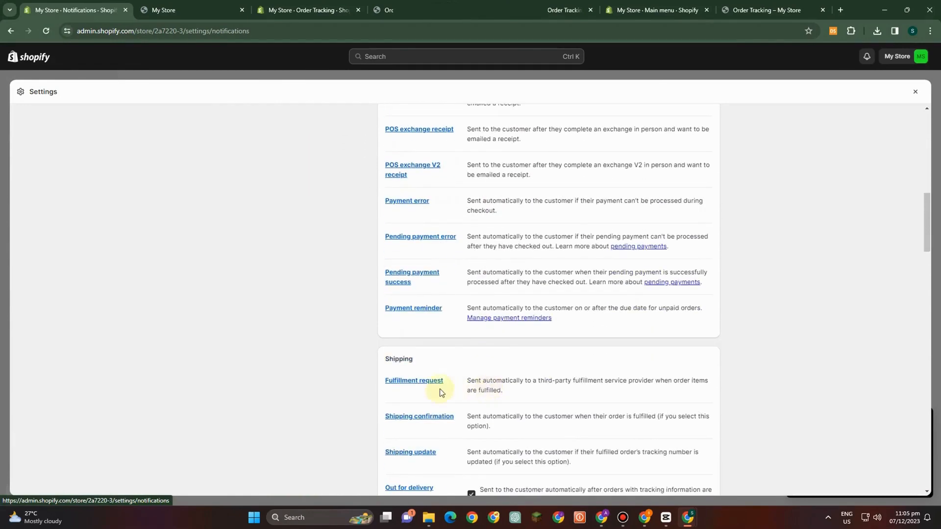
pyautogui.click(433, 422)
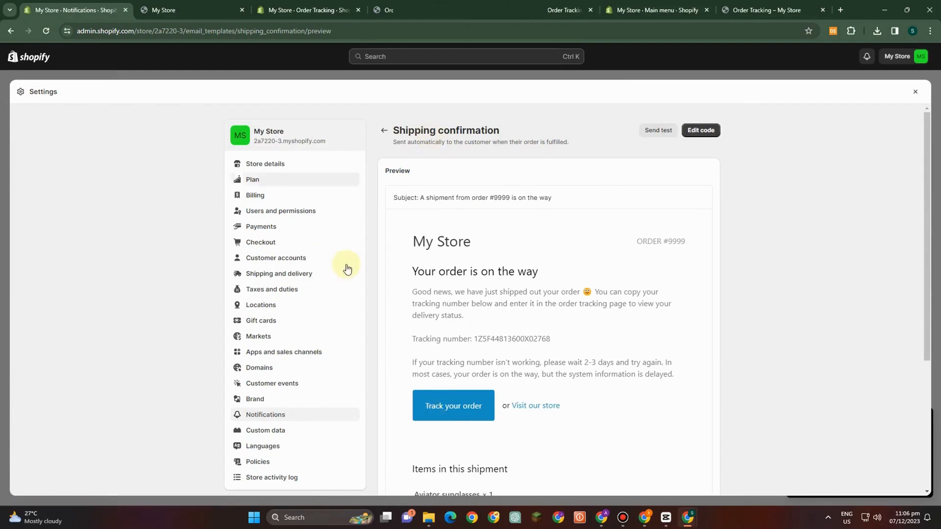
# Open the Shipping confirmation template's code for editing and look through its HTML email body
pyautogui.click(695, 131)
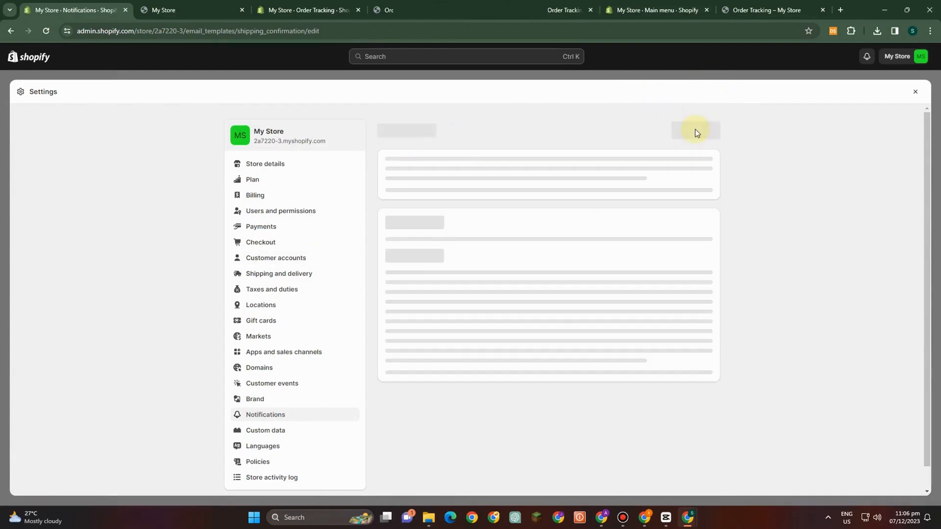
pyautogui.click(695, 132)
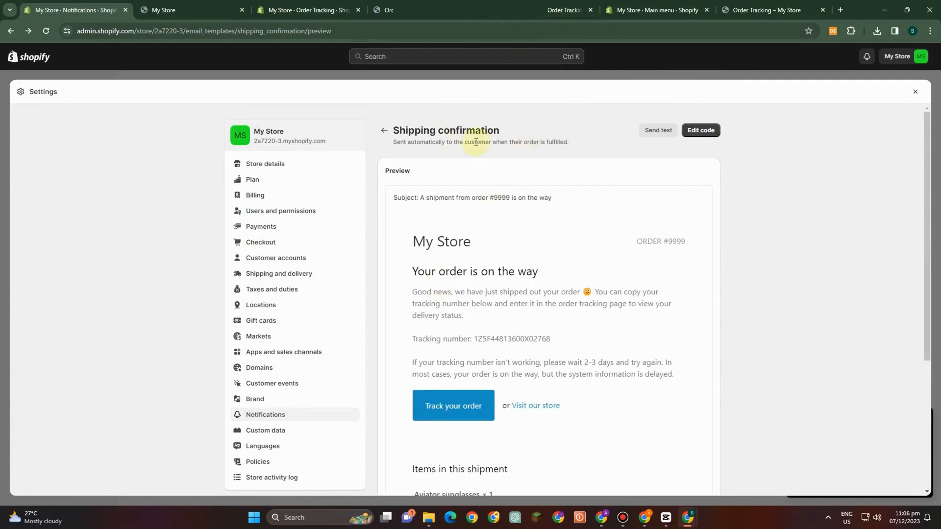
pyautogui.click(696, 132)
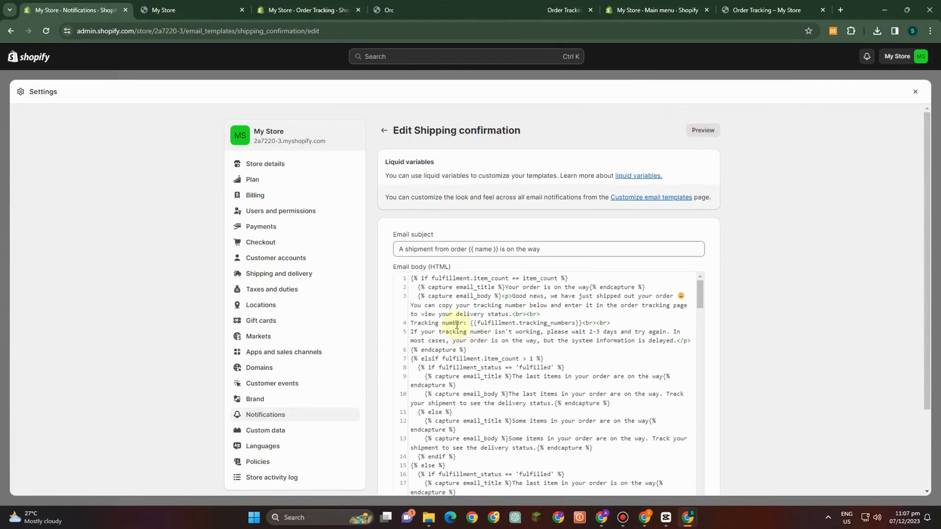
pyautogui.scroll(-2, 458, 322)
pyautogui.scroll(-15, 446, 307)
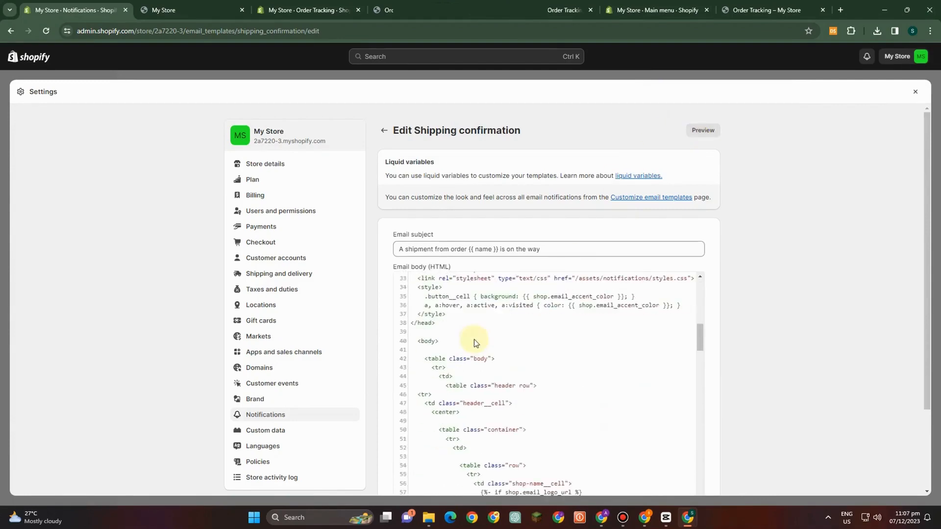
pyautogui.scroll(-20, 510, 412)
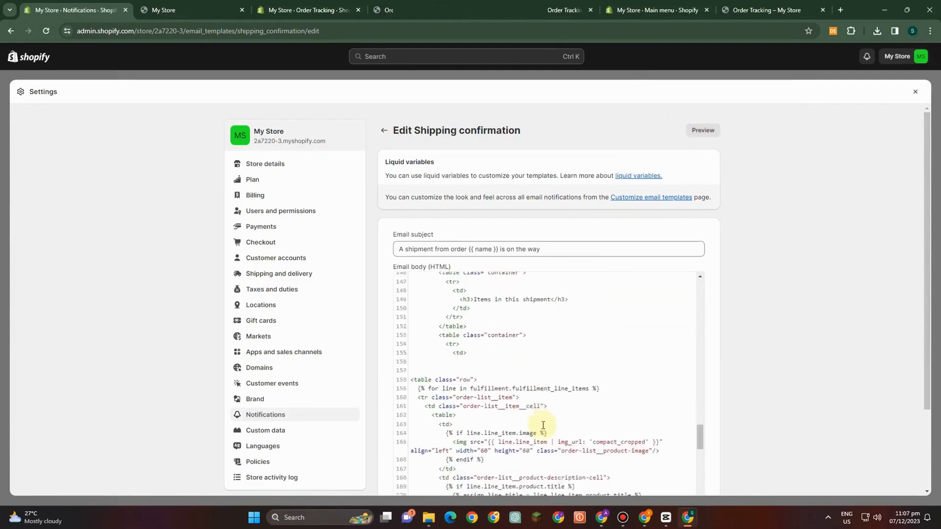
pyautogui.scroll(-2, 710, 424)
pyautogui.scroll(12, 632, 369)
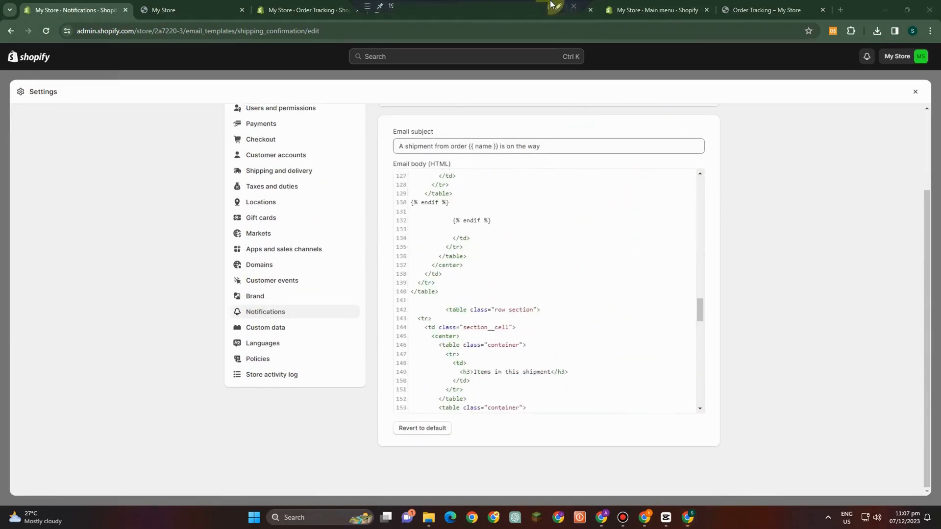
# Review the "Replace Confirmation Email:" code and its highlighted placeholder tracking link in the script document, and check the live Order Tracking page's address
pyautogui.click(536, 18)
pyautogui.scroll(10, 451, 152)
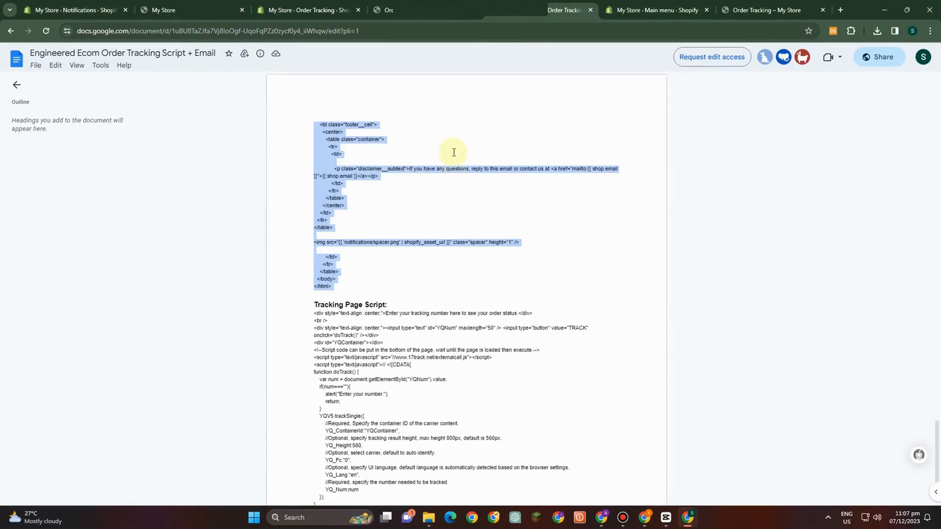
pyautogui.scroll(20, 451, 154)
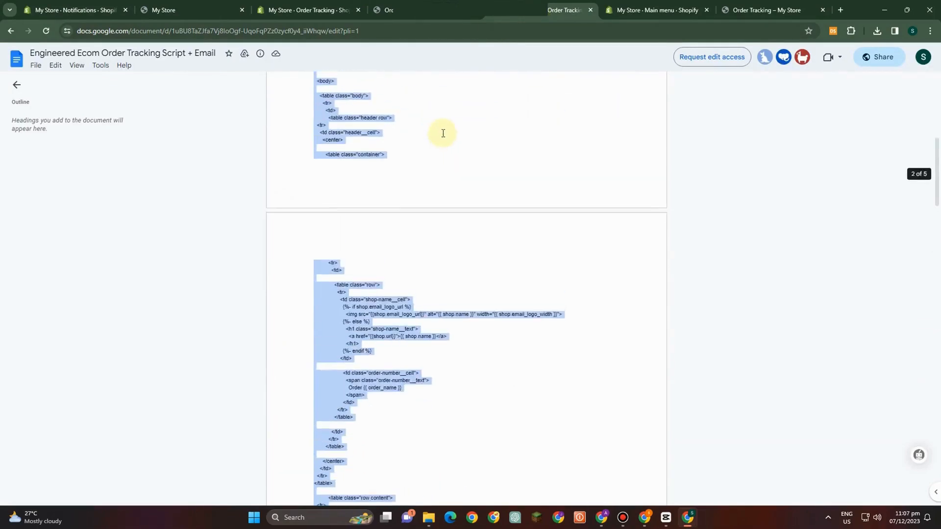
pyautogui.click(510, 309)
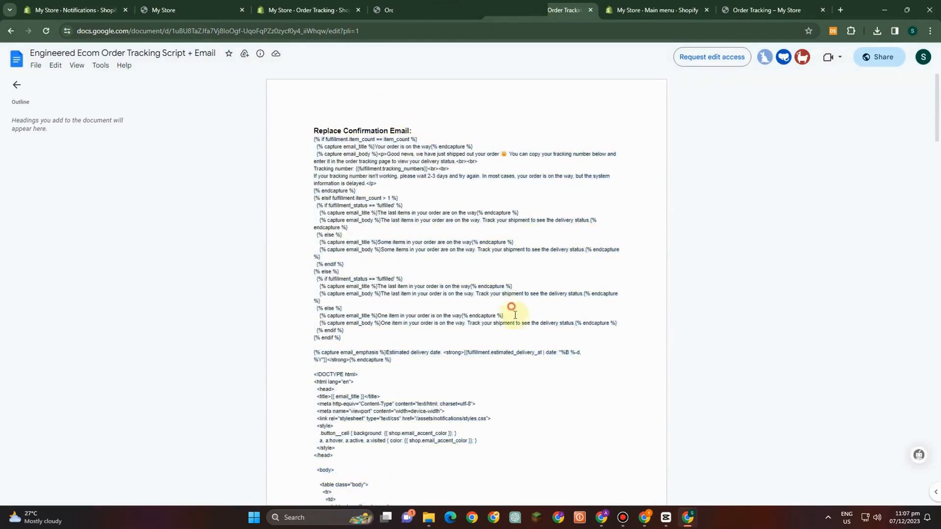
pyautogui.scroll(-15, 510, 374)
pyautogui.scroll(-7, 520, 374)
pyautogui.scroll(3, 477, 216)
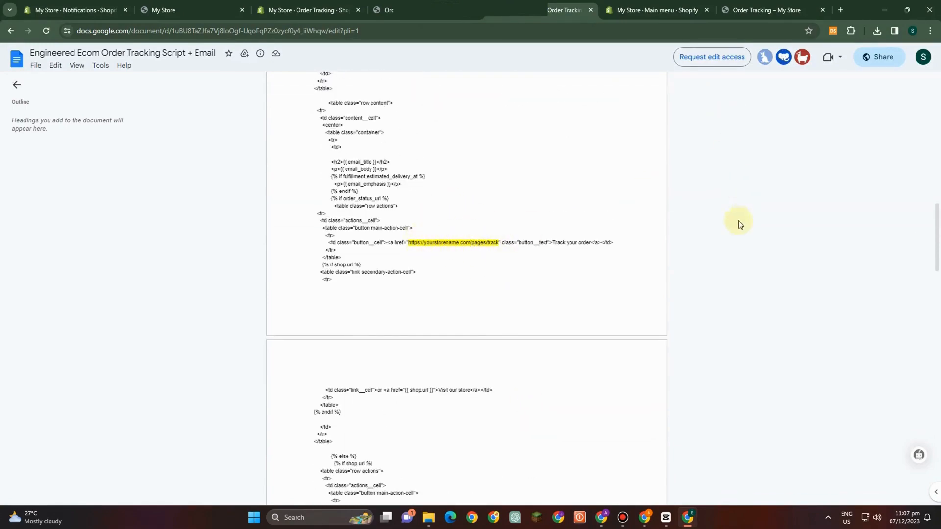
pyautogui.click(762, 10)
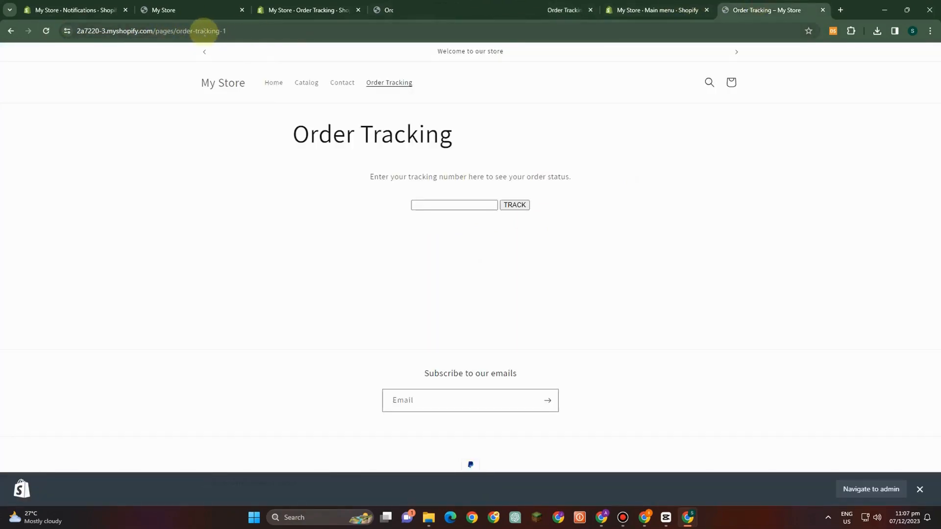
pyautogui.click(215, 31)
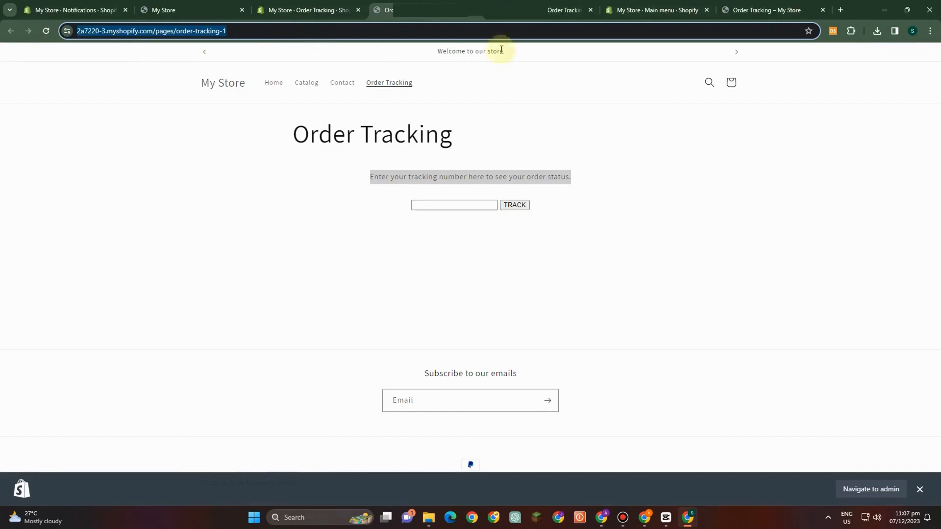
# Copy the complete code under "Replace Confirmation Email:" in the script document, ending just before "Tracking Page Script:"
pyautogui.click(568, 9)
pyautogui.scroll(15, 421, 281)
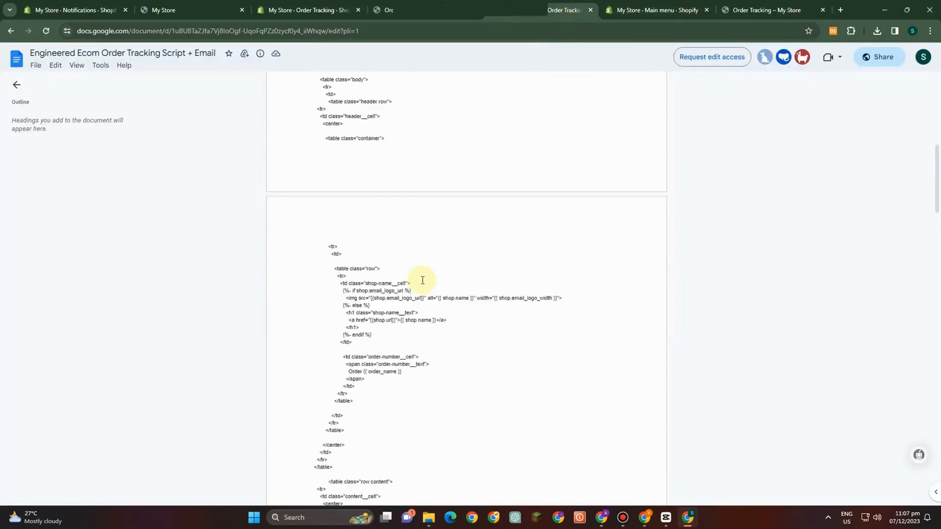
pyautogui.moveTo(313, 141); pyautogui.dragTo(391, 365)
pyautogui.scroll(-15, 382, 421)
pyautogui.scroll(-15, 387, 417)
pyautogui.moveTo(386, 427); pyautogui.dragTo(349, 269)
pyautogui.scroll(-13, 388, 387)
pyautogui.scroll(-3, 361, 396)
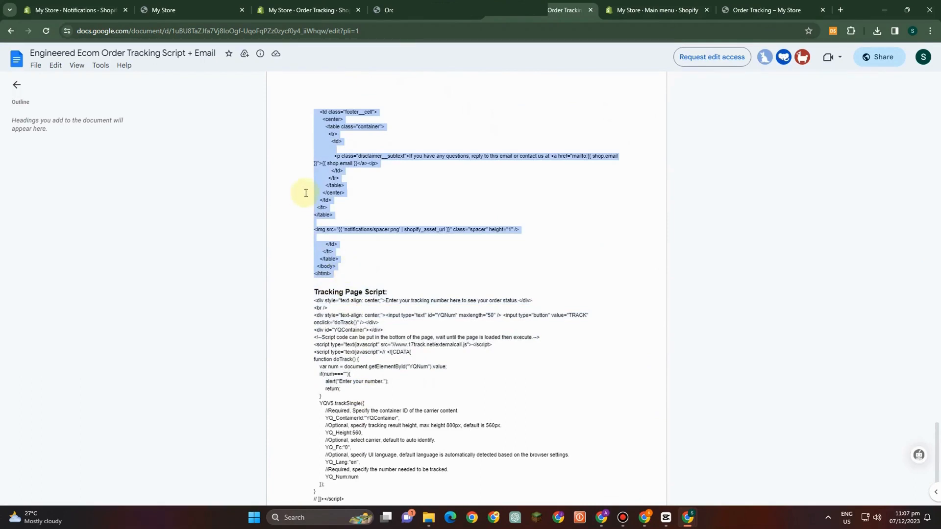
pyautogui.rightClick(327, 145)
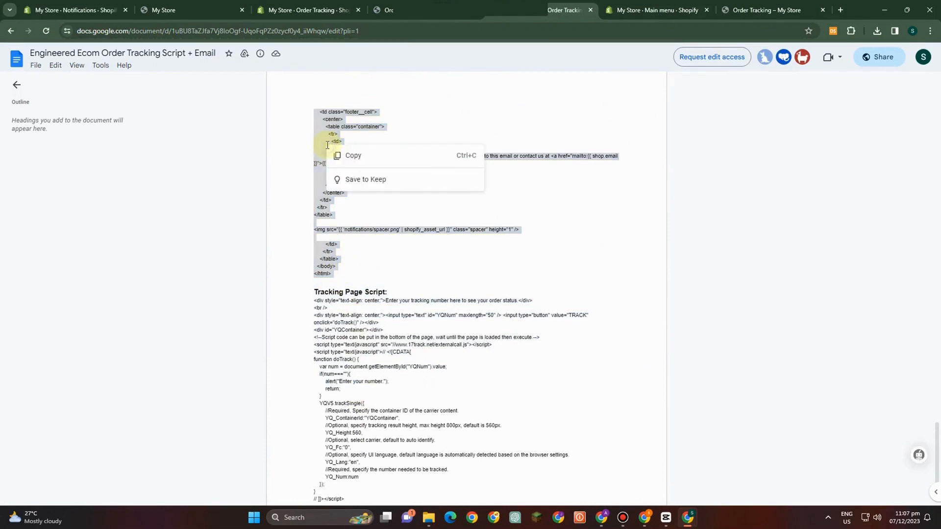
pyautogui.click(353, 154)
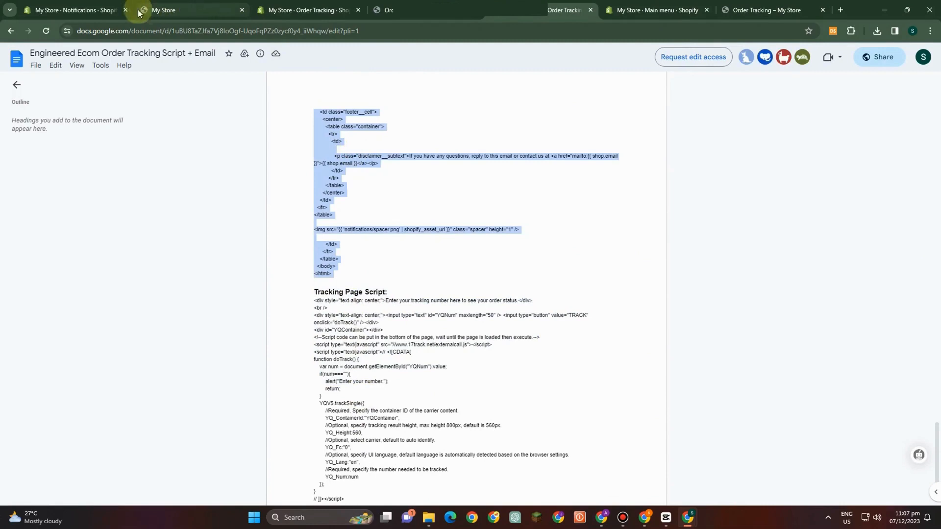
# Return to the Shopify admin and replace the Shipping confirmation template's entire HTML email body with the copied code
pyautogui.click(87, 11)
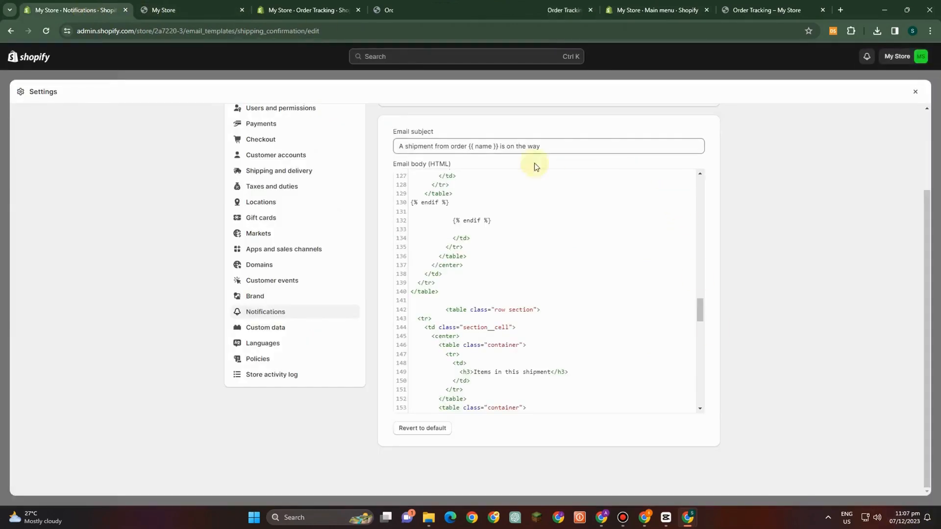
pyautogui.click(490, 230)
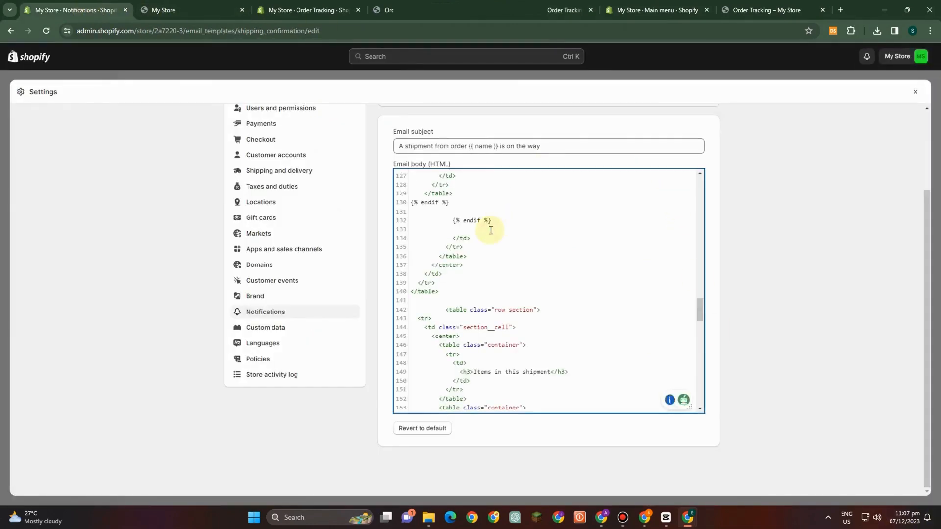
pyautogui.hotkey('ctrl', 'a')
pyautogui.press('BackSpace')
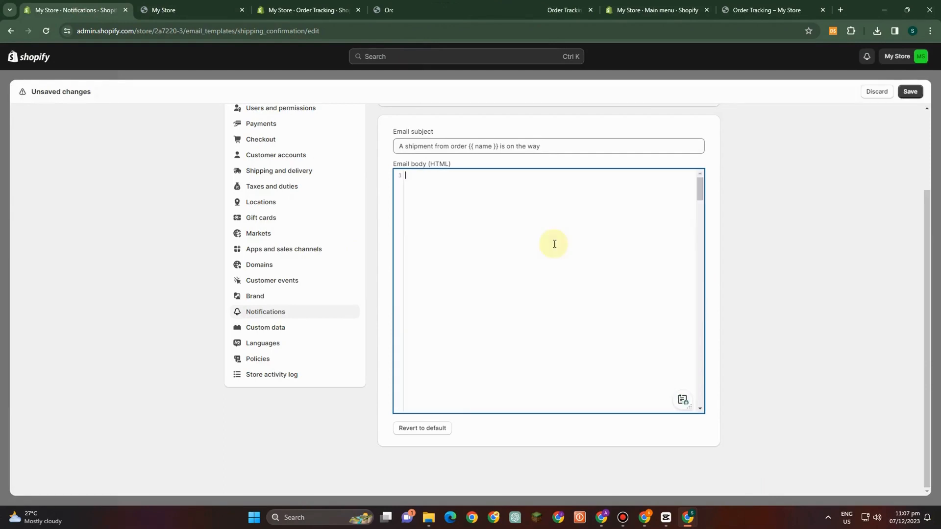
pyautogui.rightClick(463, 201)
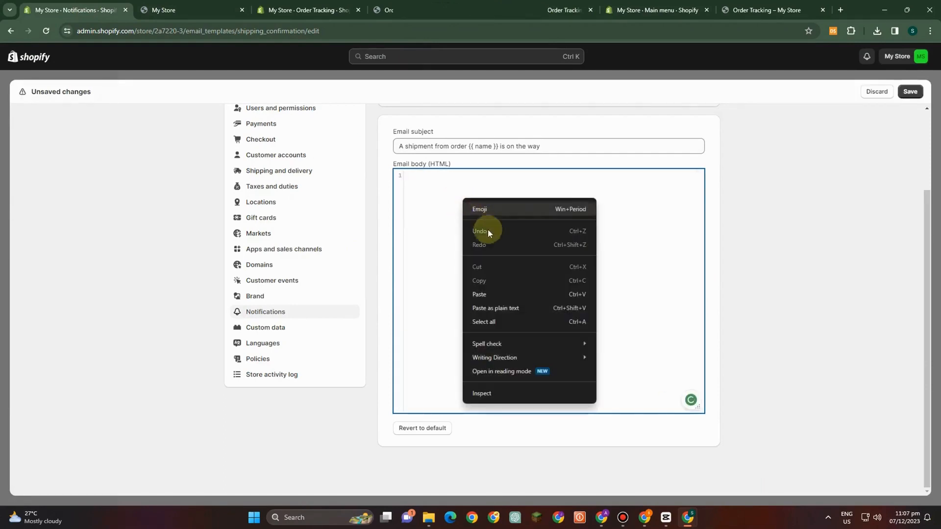
pyautogui.click(537, 292)
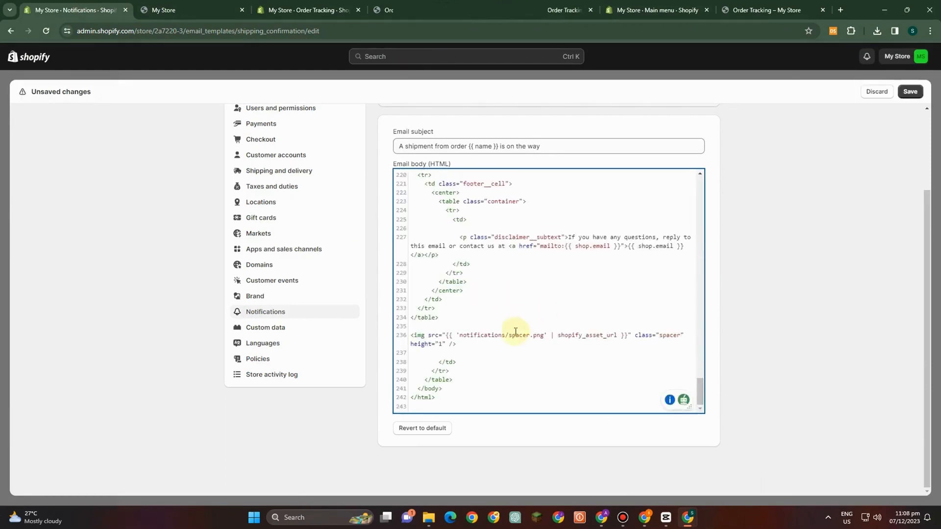
pyautogui.scroll(15, 513, 315)
pyautogui.scroll(5, 512, 314)
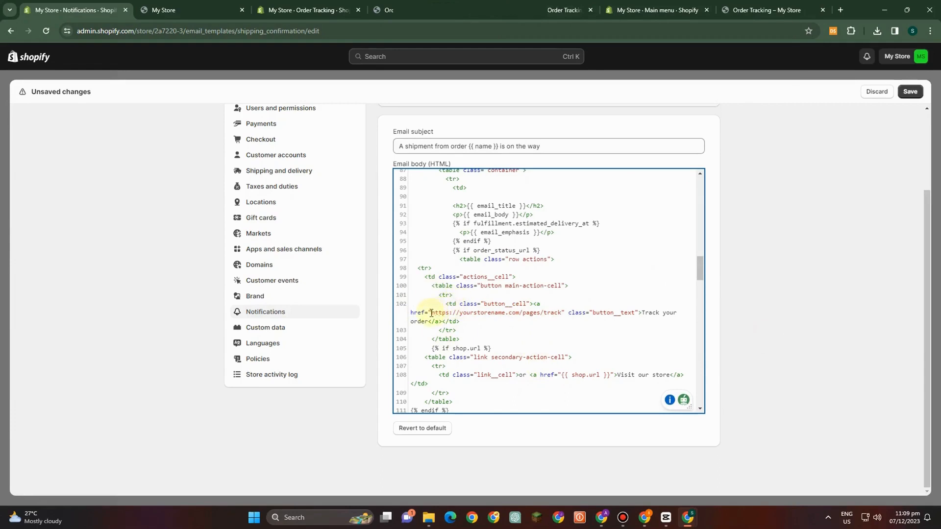
pyautogui.moveTo(431, 312); pyautogui.dragTo(565, 315)
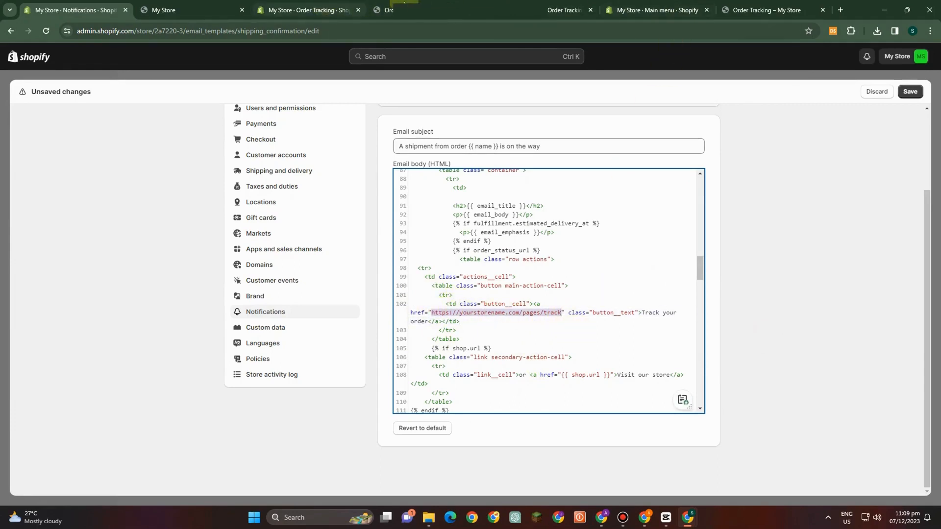
pyautogui.click(384, 10)
pyautogui.rightClick(201, 32)
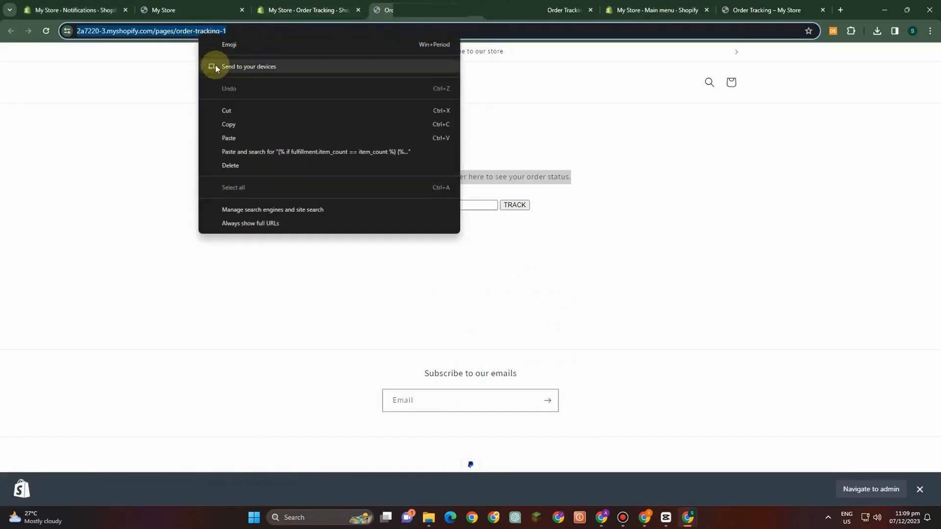
pyautogui.click(228, 125)
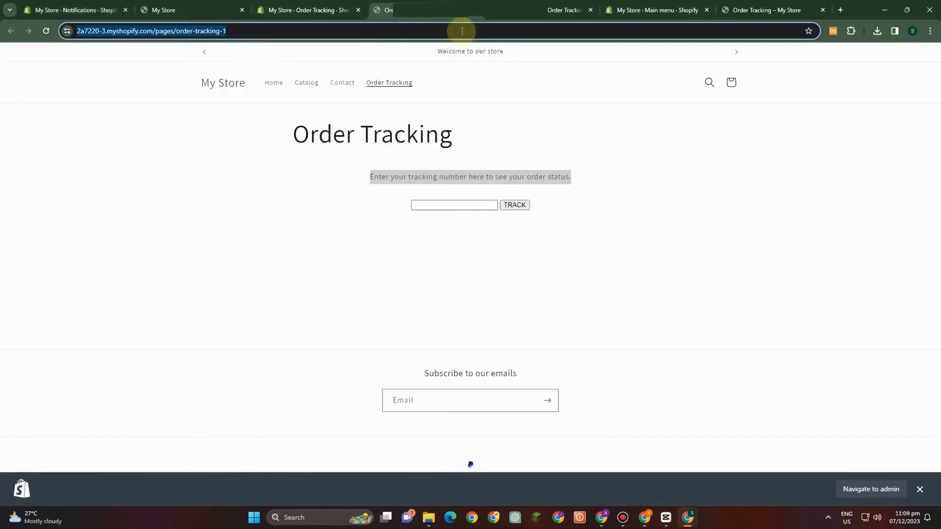
pyautogui.click(80, 4)
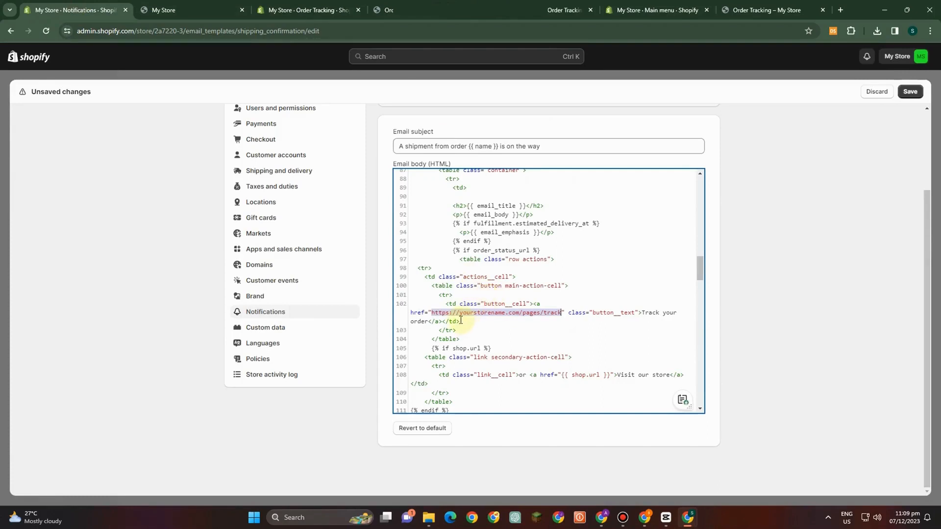
pyautogui.press('BackSpace')
pyautogui.hotkey('ctrl', 'v')
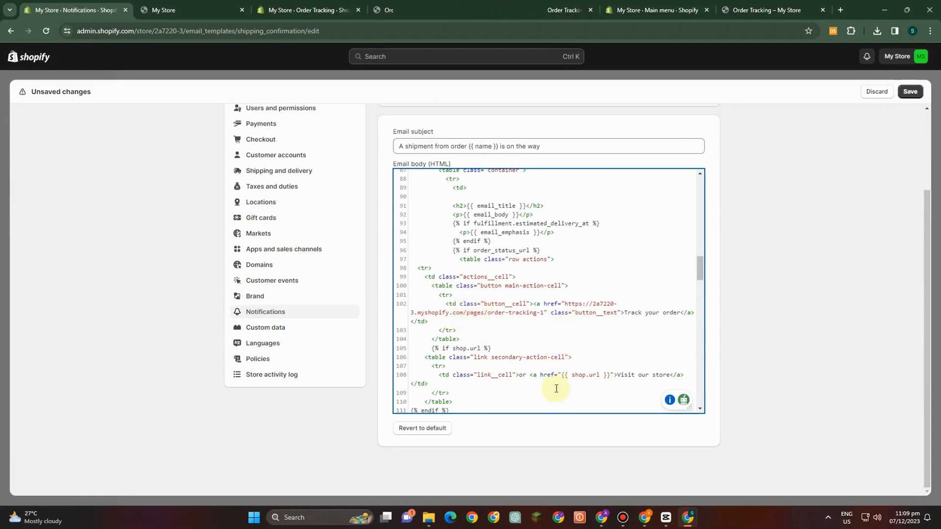
pyautogui.click(910, 91)
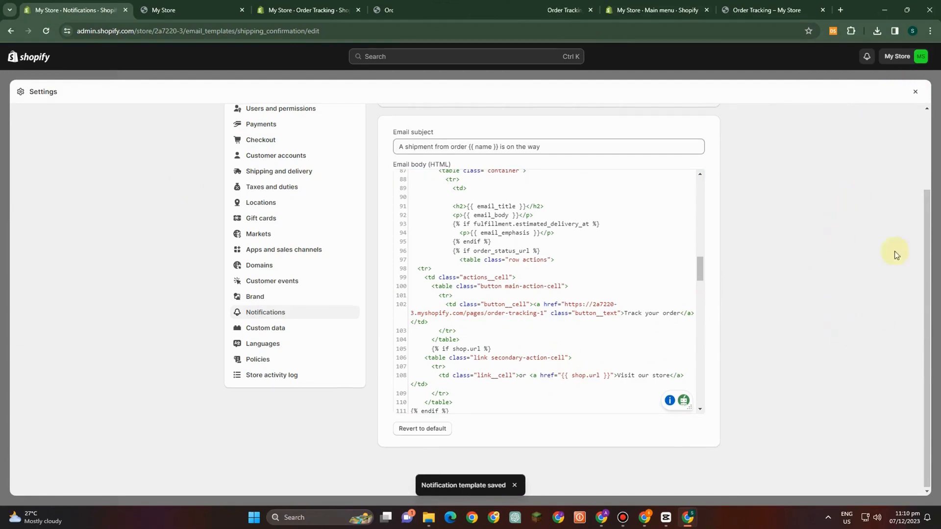
# Preview the Shipping confirmation email, copy its sample tracking number, and close the preview and the settings
pyautogui.scroll(3, 908, 125)
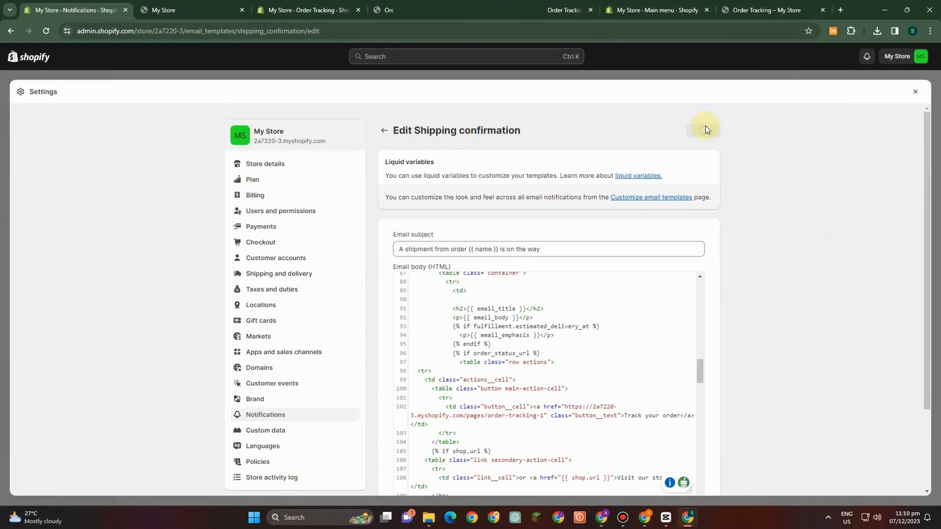
pyautogui.click(704, 129)
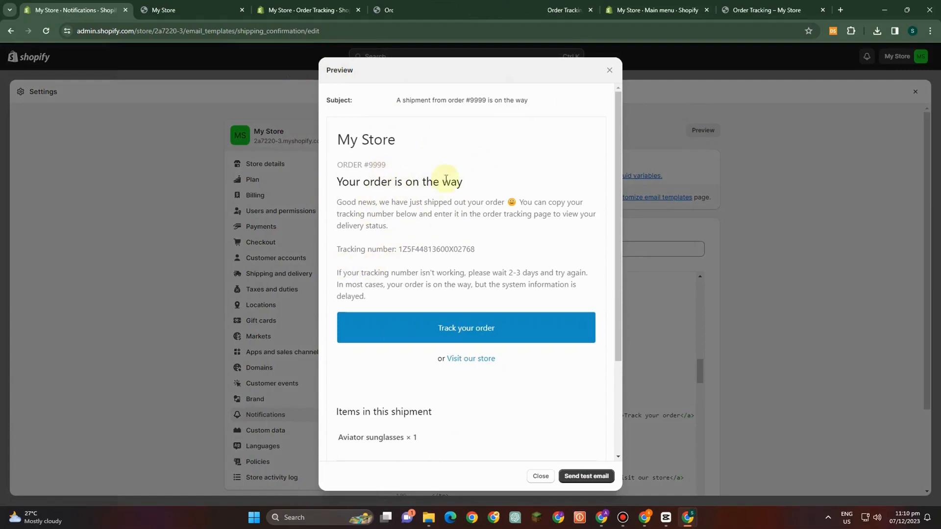
pyautogui.moveTo(337, 211); pyautogui.dragTo(391, 203)
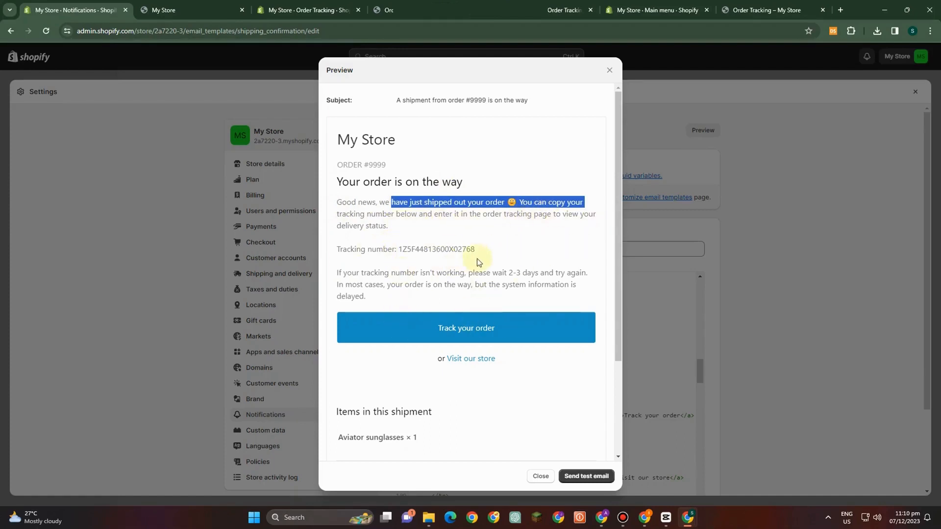
pyautogui.moveTo(476, 249); pyautogui.dragTo(407, 250)
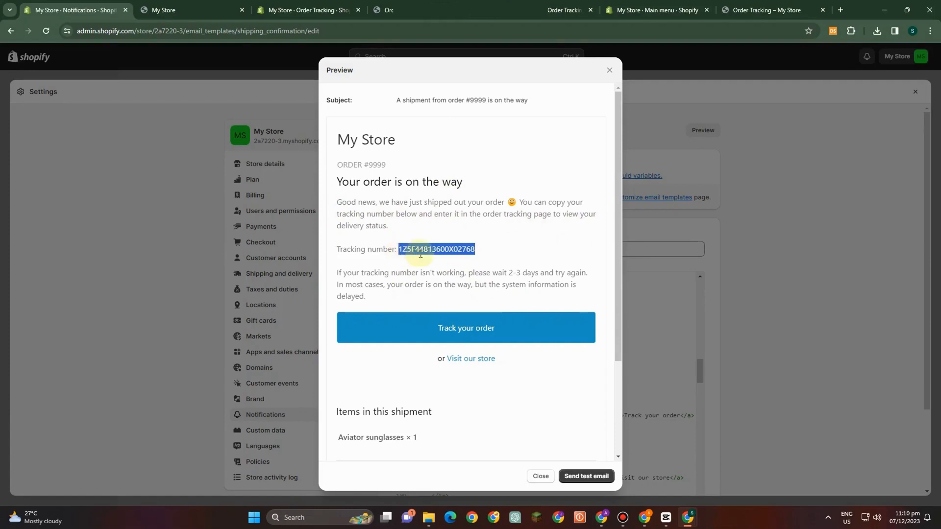
pyautogui.rightClick(421, 254)
pyautogui.click(458, 269)
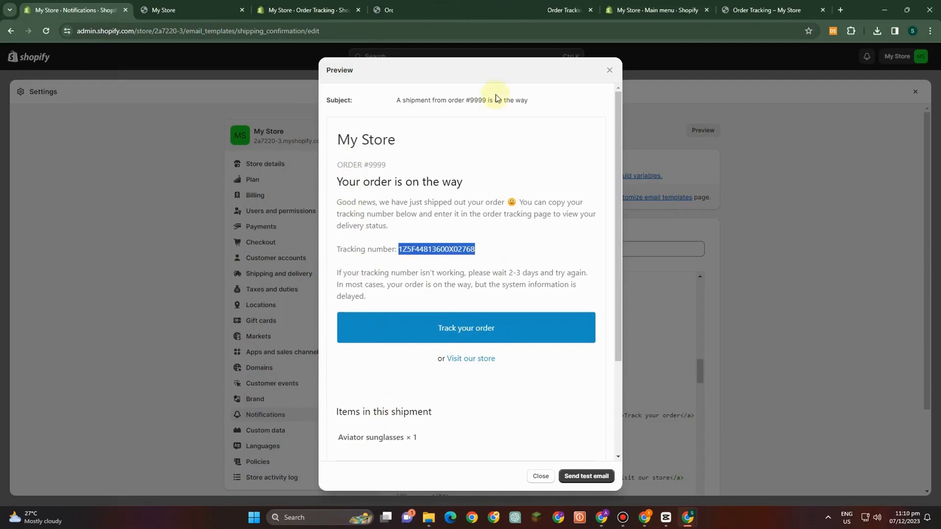
pyautogui.click(610, 72)
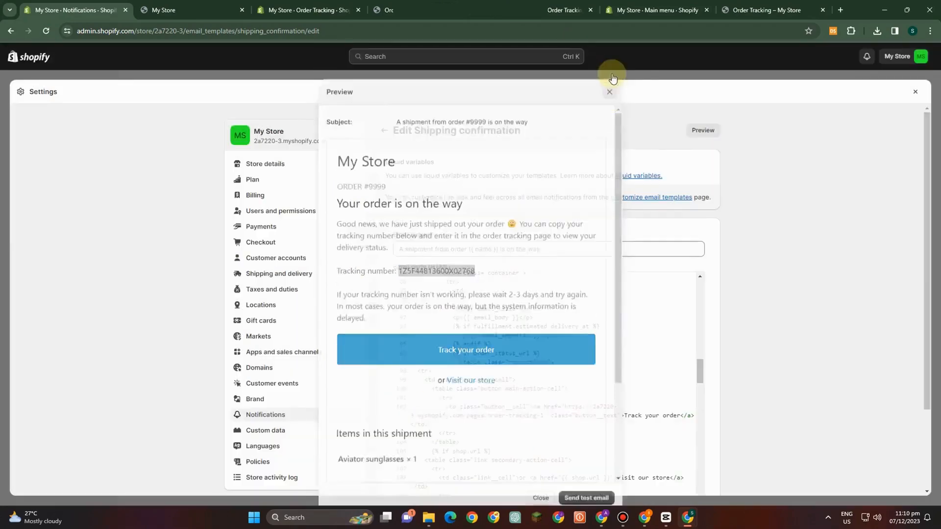
pyautogui.click(915, 91)
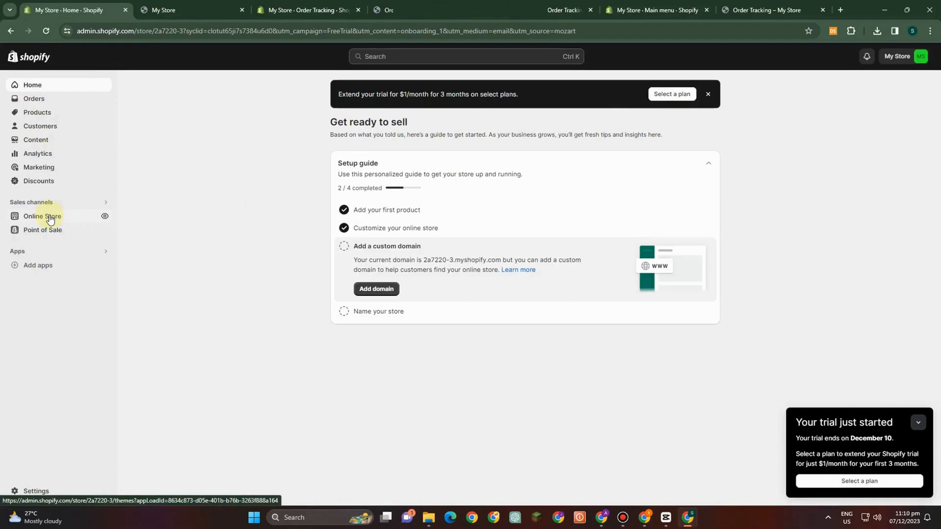
# View the online store, look up the copied tracking number on its Order Tracking page, and submit the captcha verification code
pyautogui.click(104, 216)
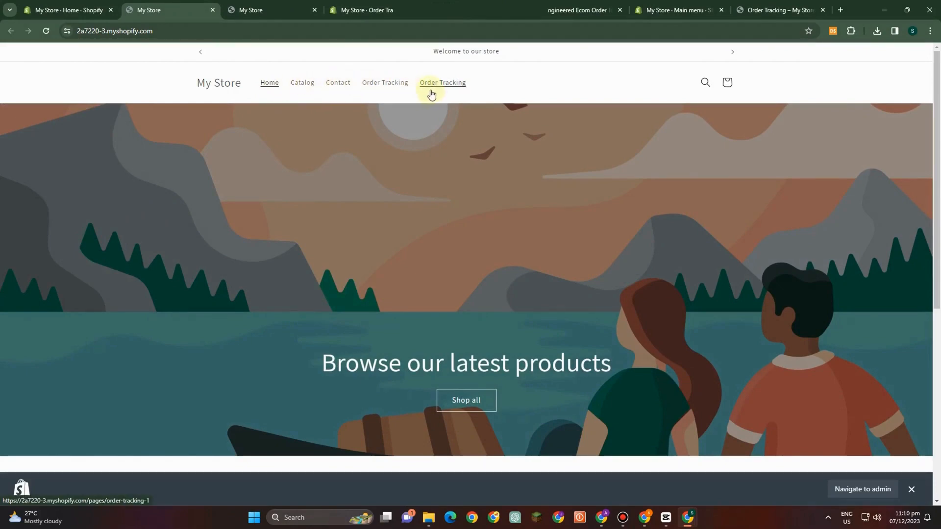
pyautogui.click(458, 84)
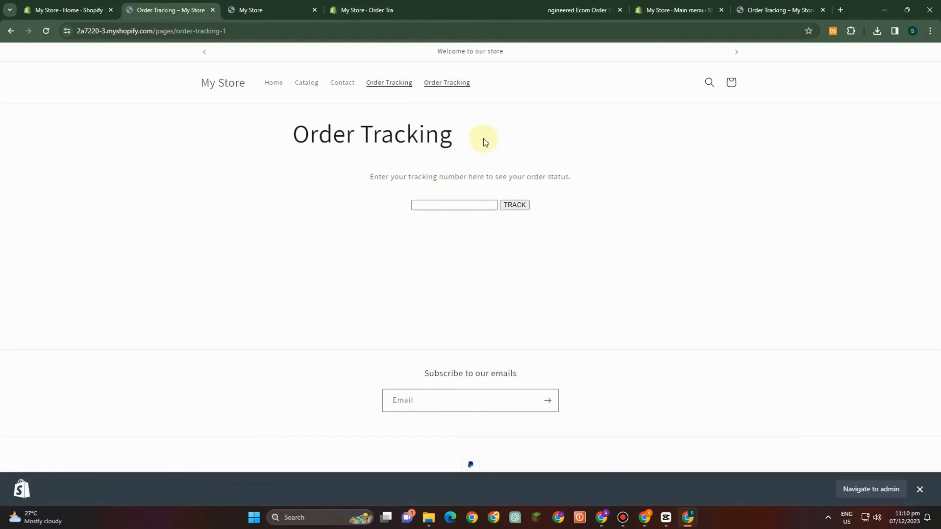
pyautogui.click(456, 203)
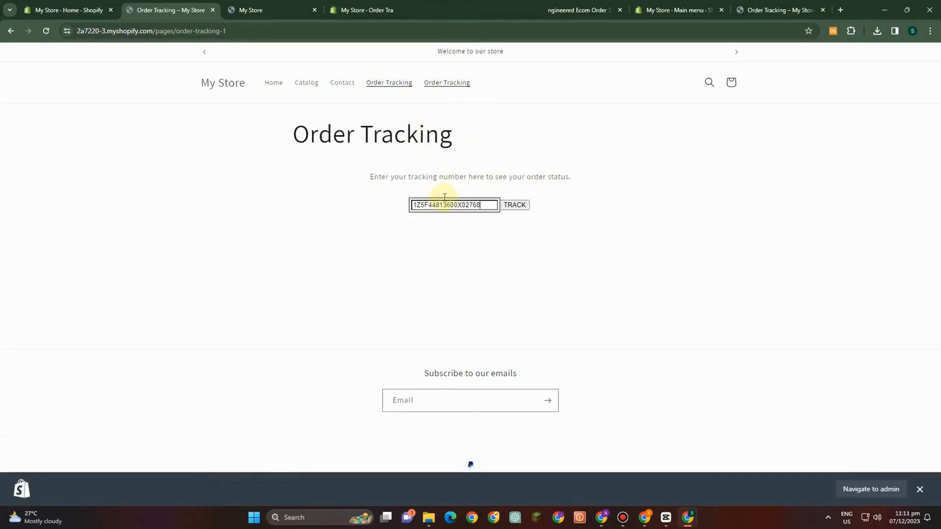
pyautogui.click(522, 208)
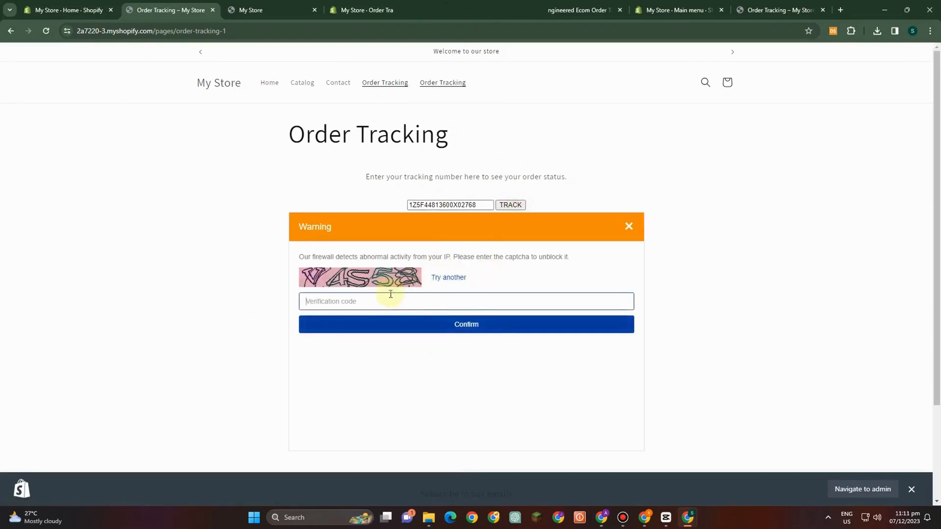
pyautogui.write('V4S58')
pyautogui.click(539, 326)
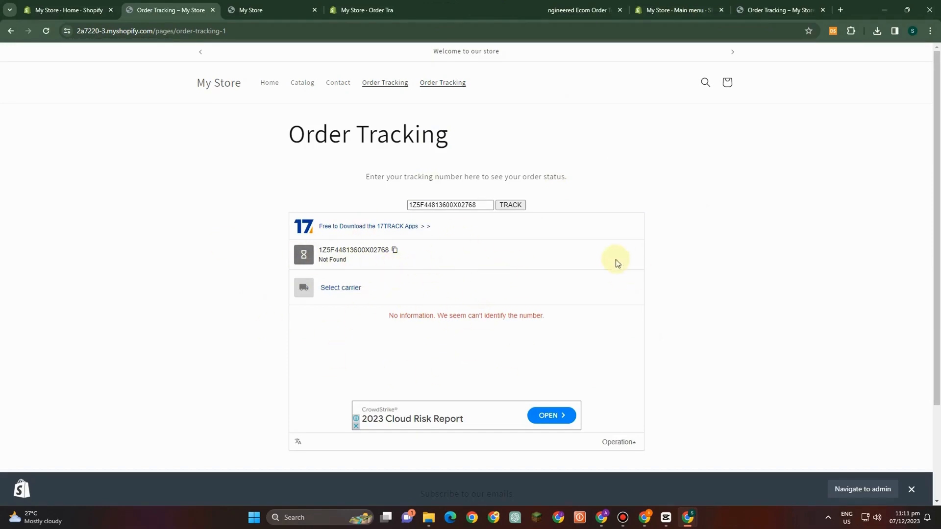
# Return to the Shopify admin, open the Dawn theme for customization, and look over its theme settings and app embeds
pyautogui.click(69, 10)
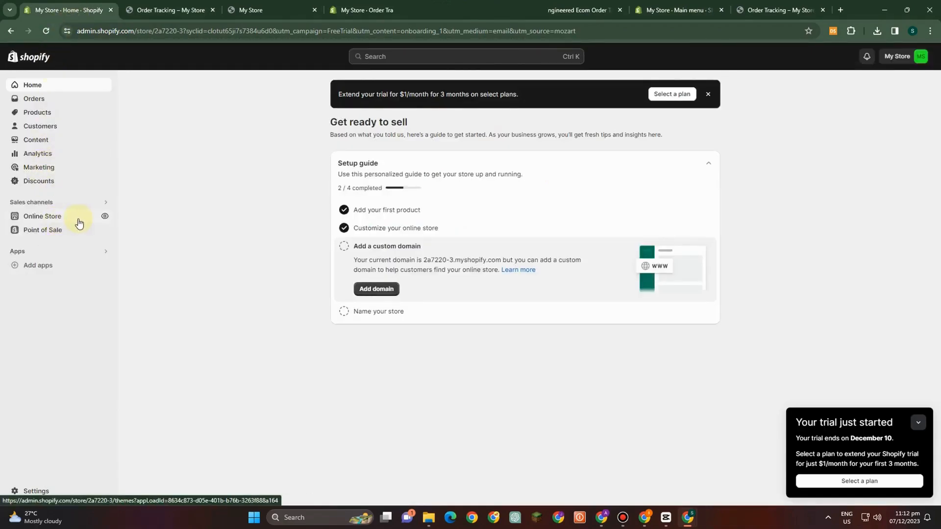
pyautogui.click(79, 223)
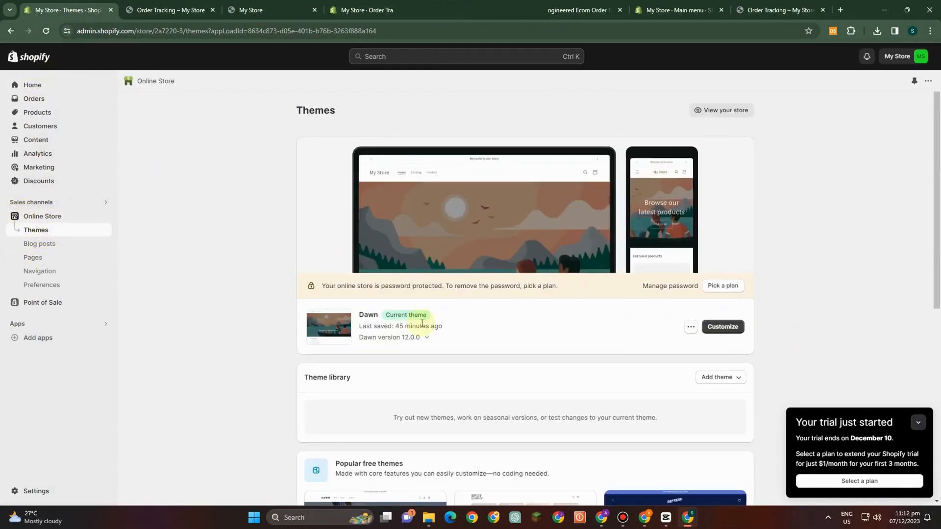
pyautogui.click(723, 326)
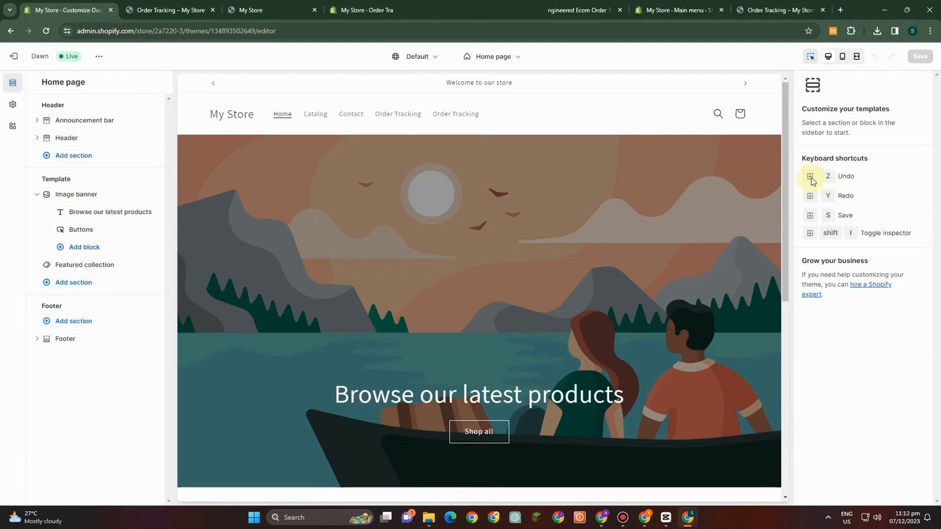
pyautogui.click(12, 103)
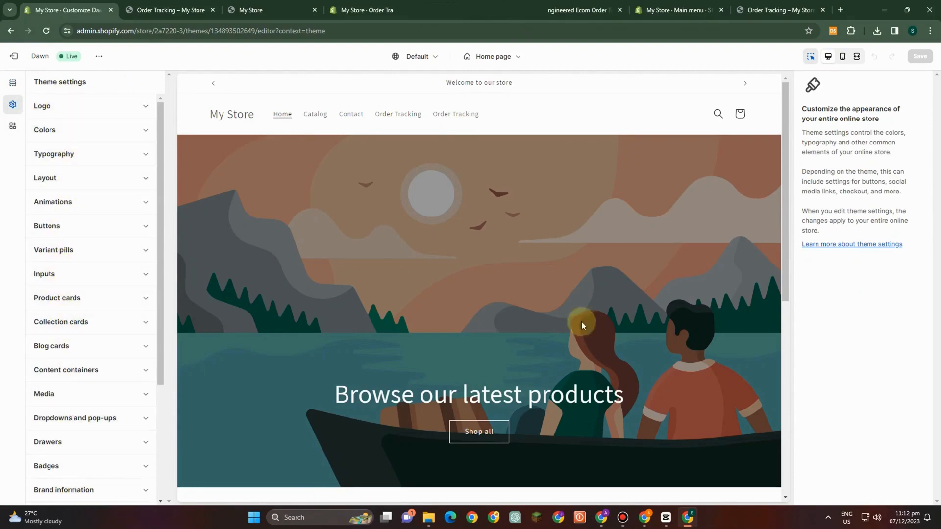
pyautogui.click(13, 126)
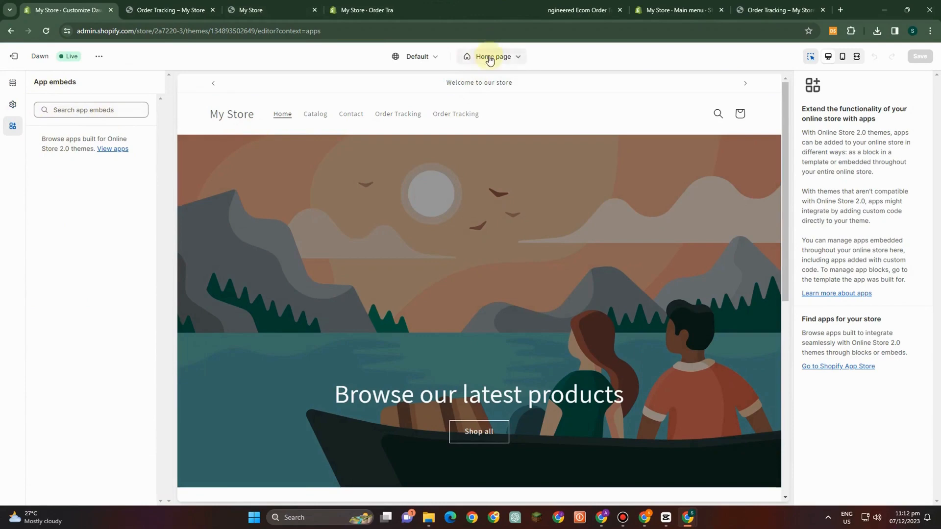
# Check the home page, Header section and Contact page in the theme editor's preview, and exit the editor to Themes
pyautogui.scroll(-2, 525, 421)
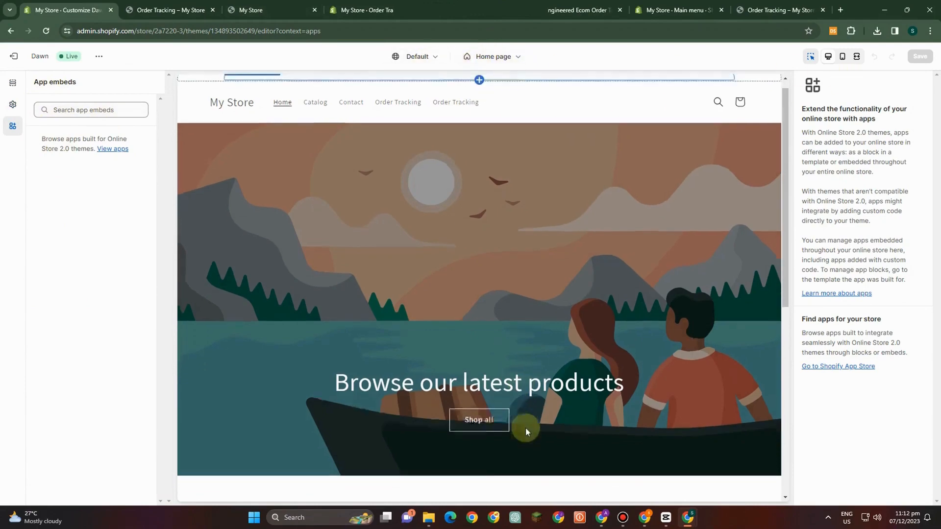
pyautogui.scroll(2, 289, 160)
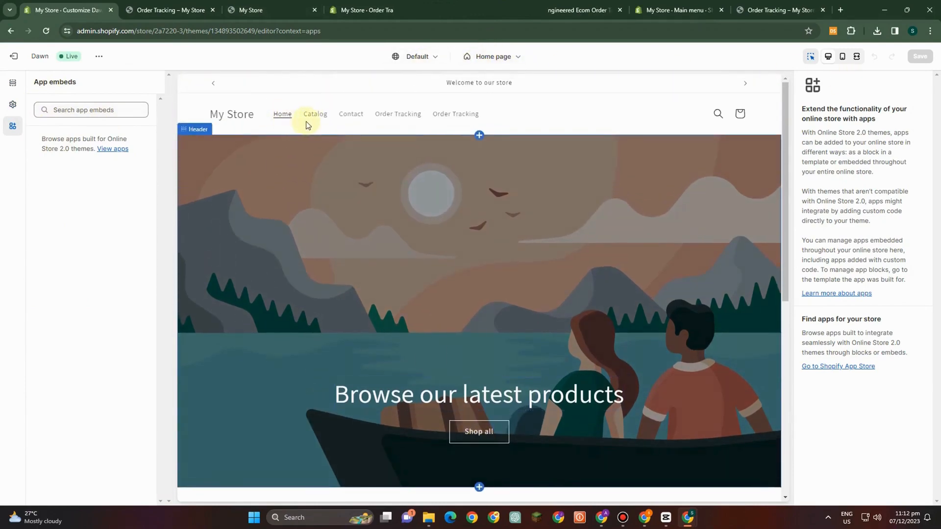
pyautogui.click(282, 125)
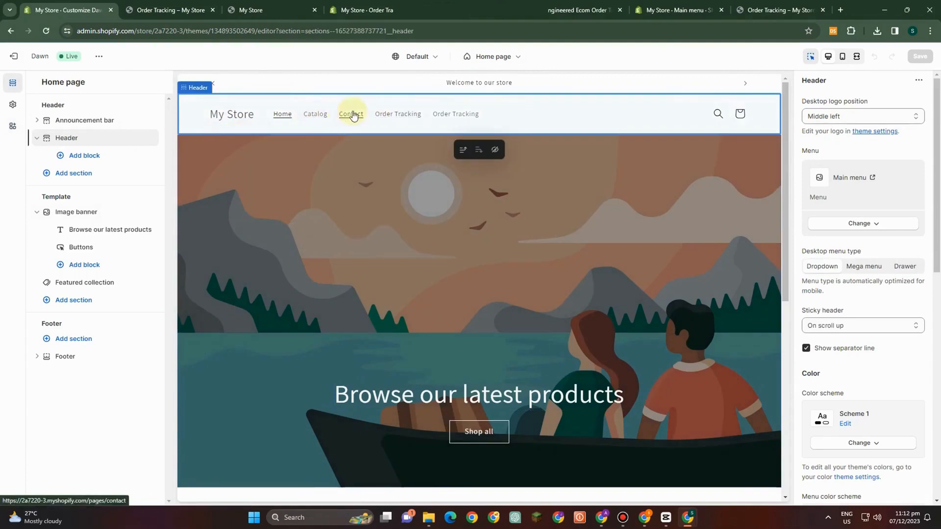
pyautogui.click(351, 113)
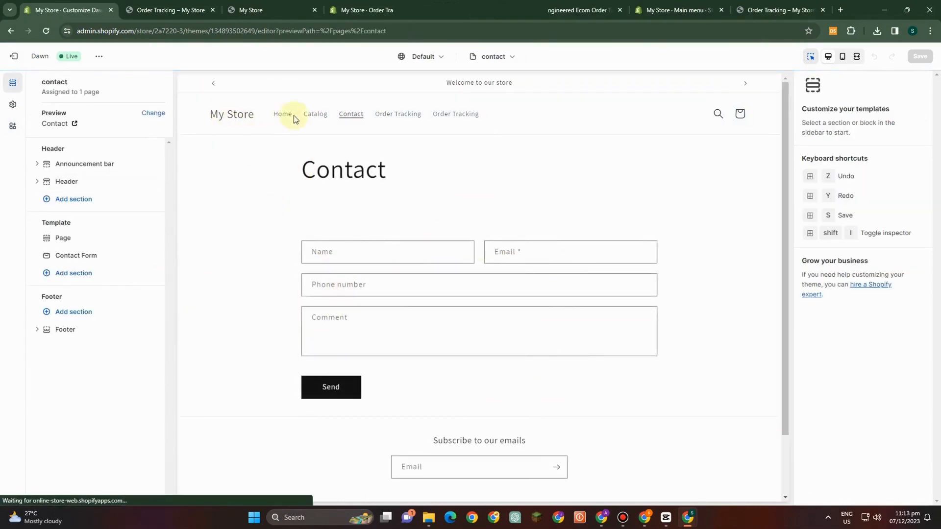
pyautogui.click(316, 116)
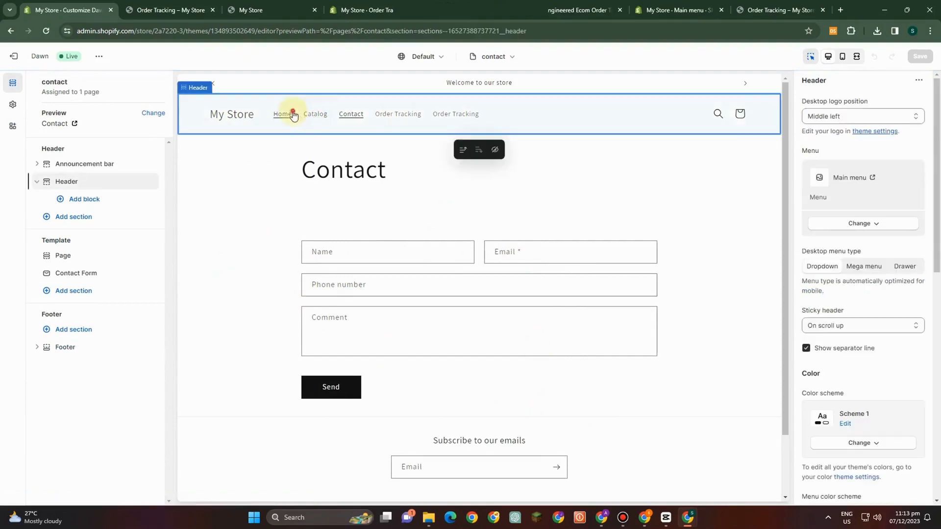
pyautogui.click(252, 118)
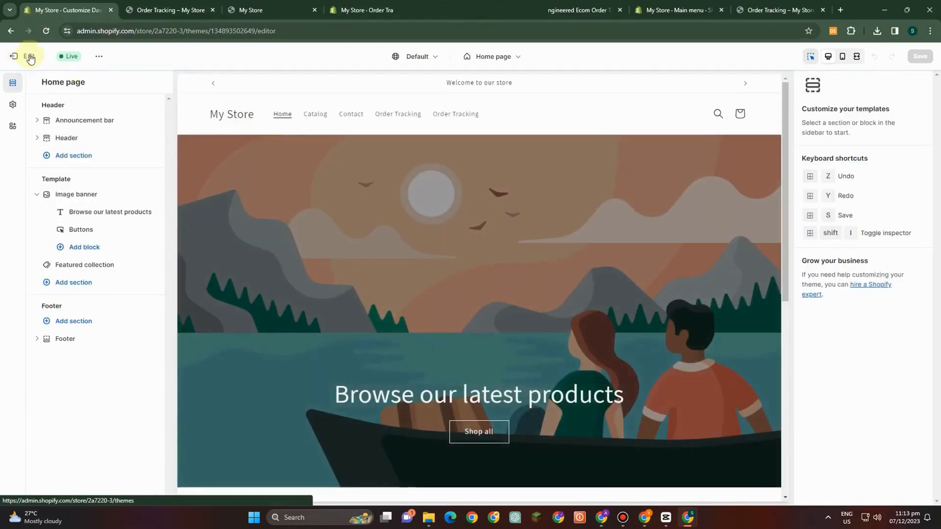
pyautogui.click(30, 57)
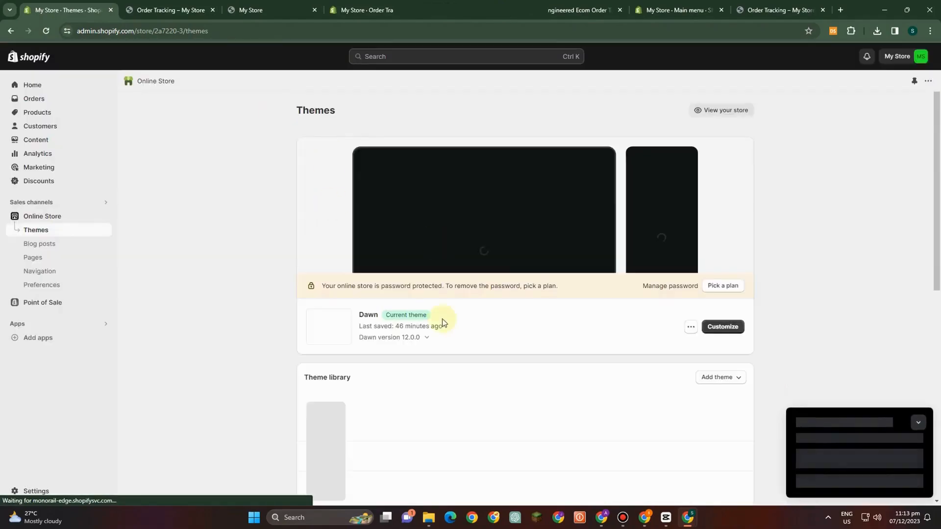